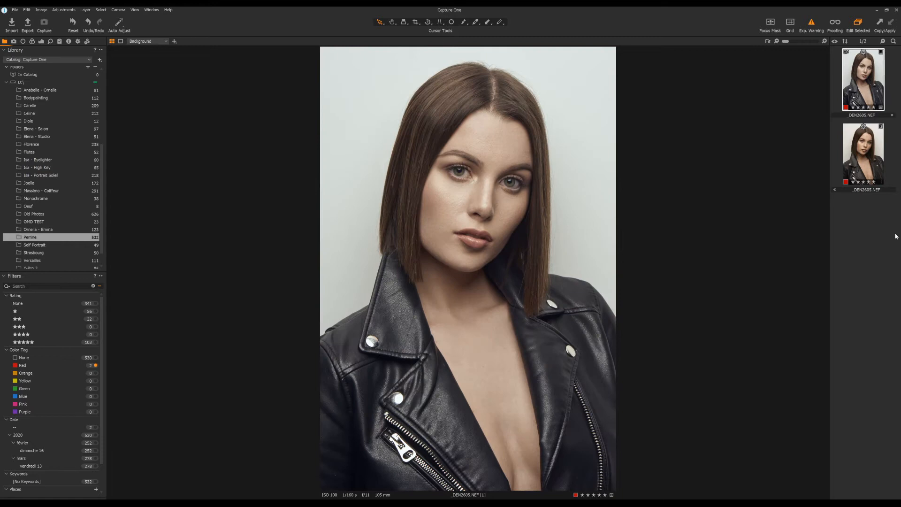
Select the unretouched variant of the portrait and set its white balance from the light reflection in the image-left eye.
left_click(876, 171)
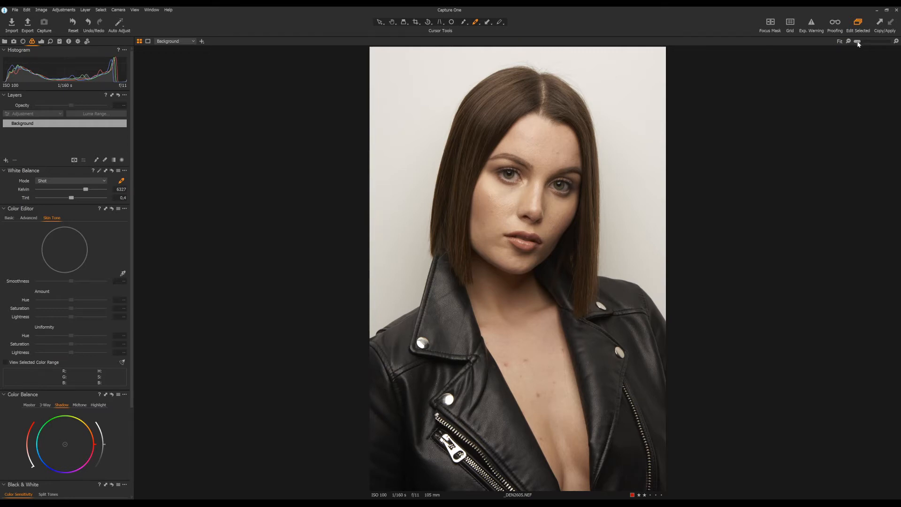
left_click_drag(858, 42, 870, 42)
left_click_drag(548, 147, 531, 228)
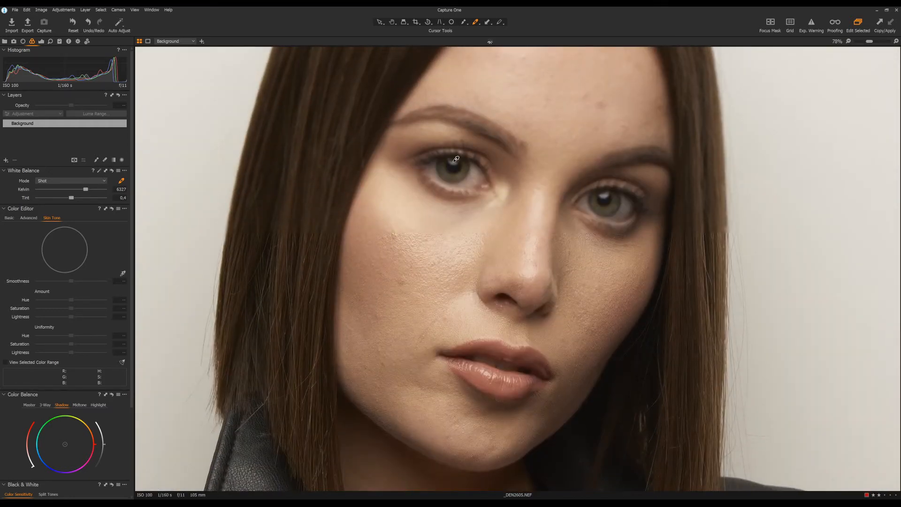
left_click_drag(870, 42, 878, 41)
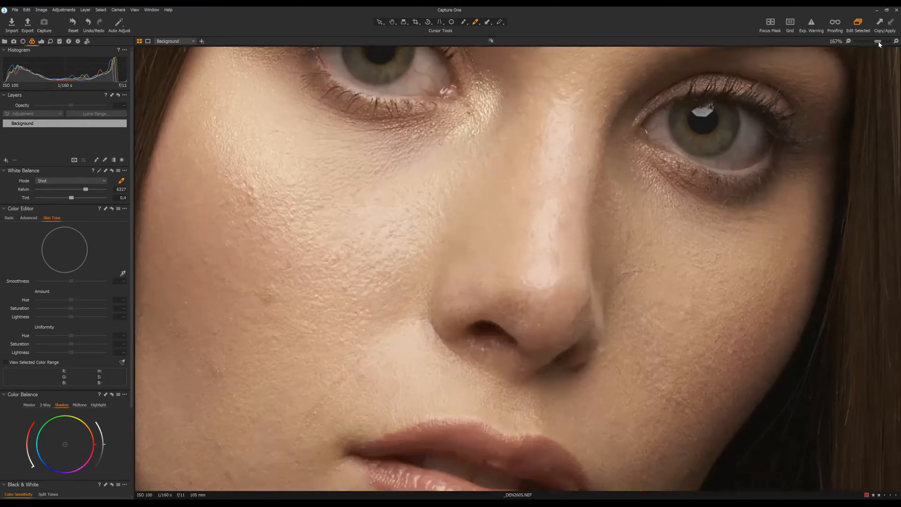
left_click_drag(477, 113, 471, 285)
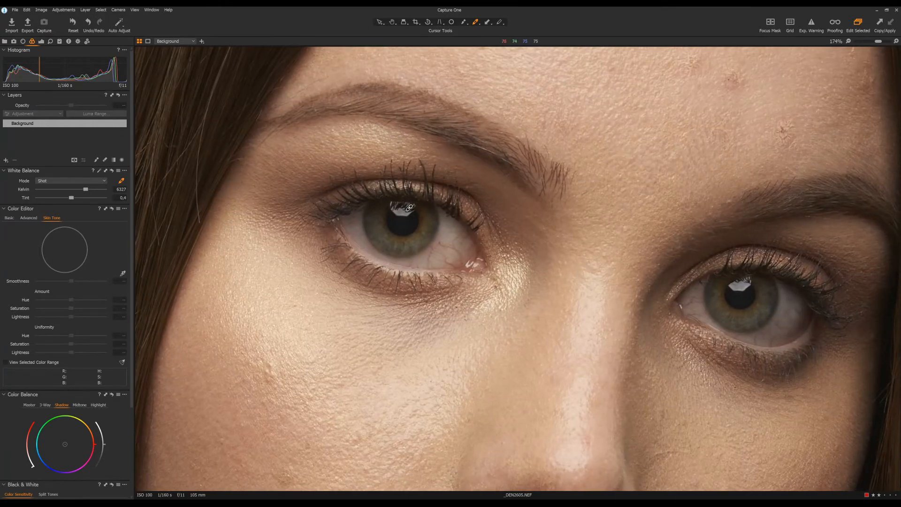
left_click(403, 208)
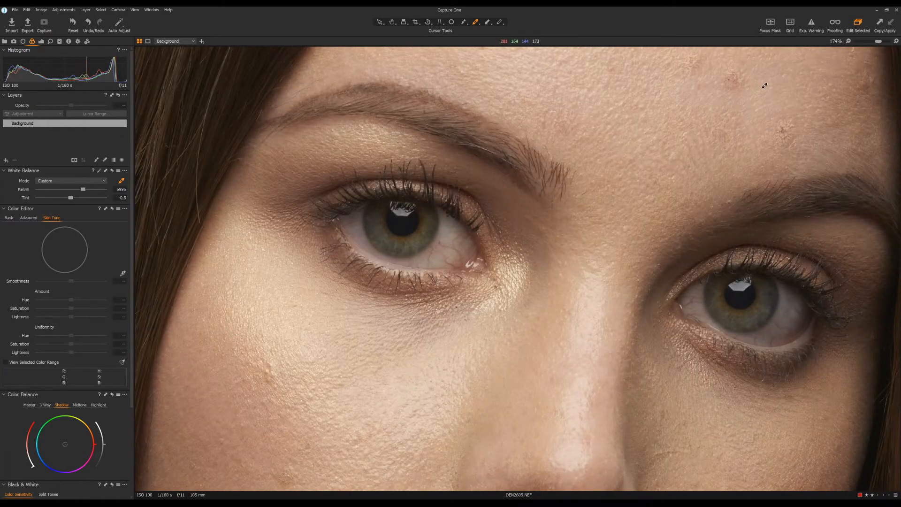
left_click_drag(880, 42, 828, 41)
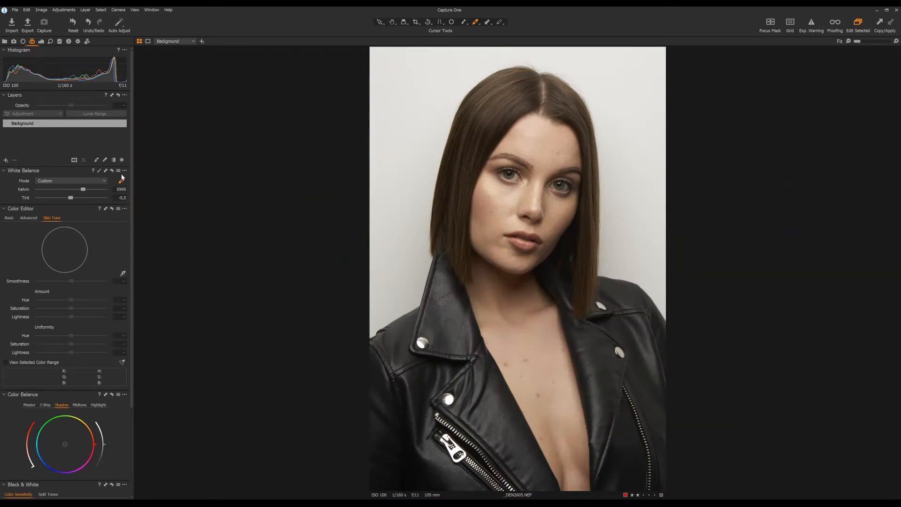
Adjust the High Dynamic Range to Highlight -17, Shadow 18, White 6 and Black -15.
left_click(41, 41)
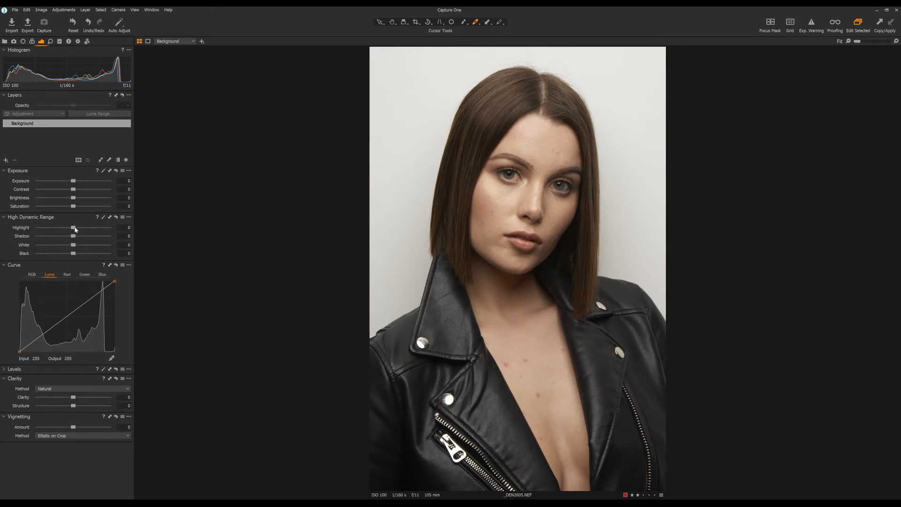
left_click_drag(74, 229, 79, 247)
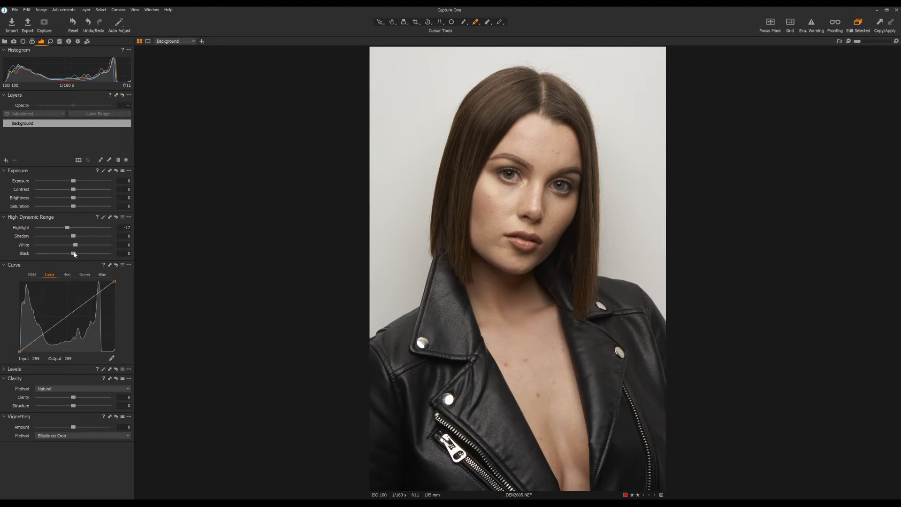
left_click_drag(74, 254, 80, 239)
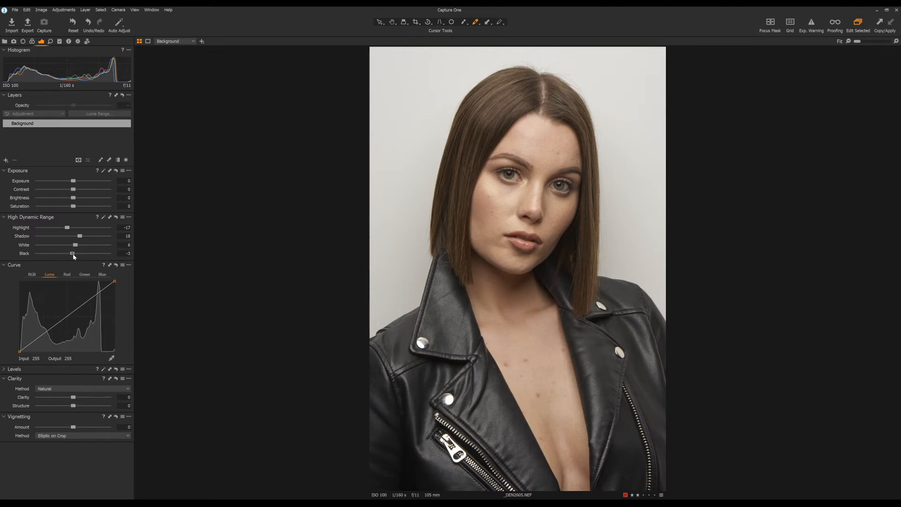
left_click_drag(73, 255, 69, 256)
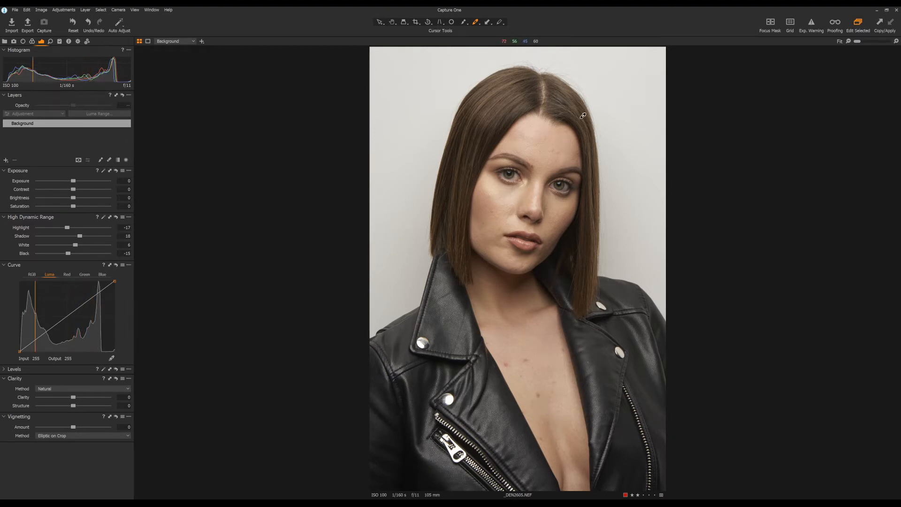
left_click(6, 161)
left_click(36, 167)
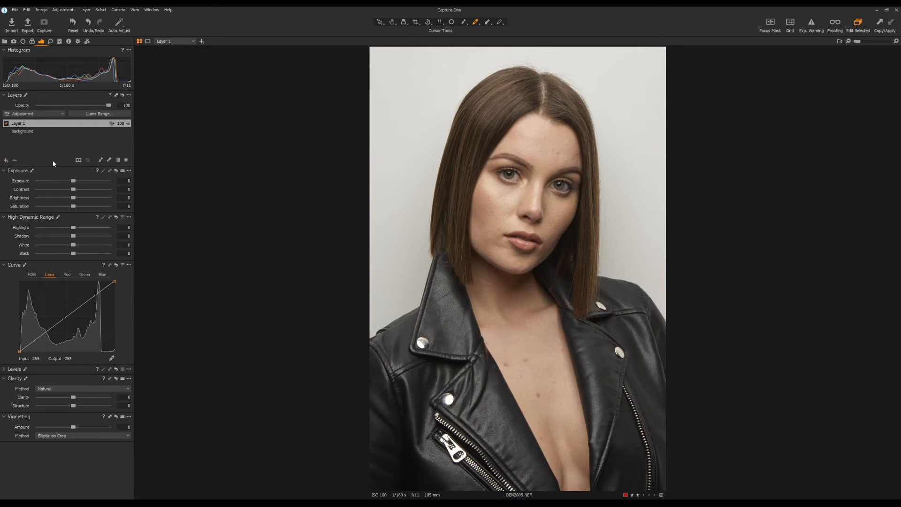
left_click(15, 160)
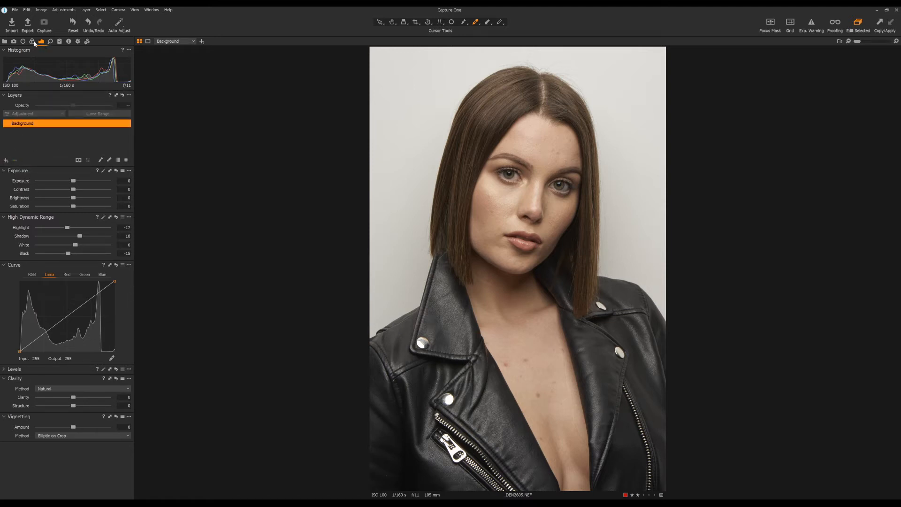
Sample the forehead's skin tone in the Color Editor and create a masked layer from that selection.
left_click(32, 42)
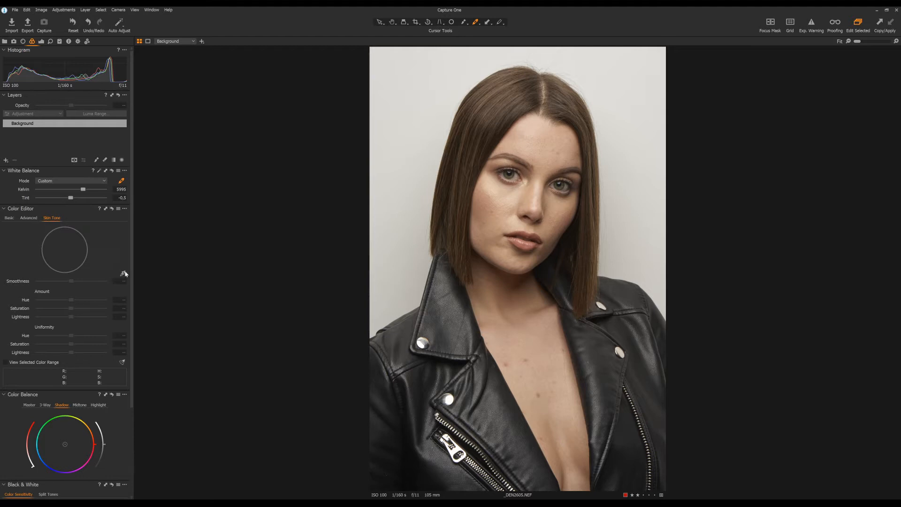
left_click(124, 275)
left_click(550, 156)
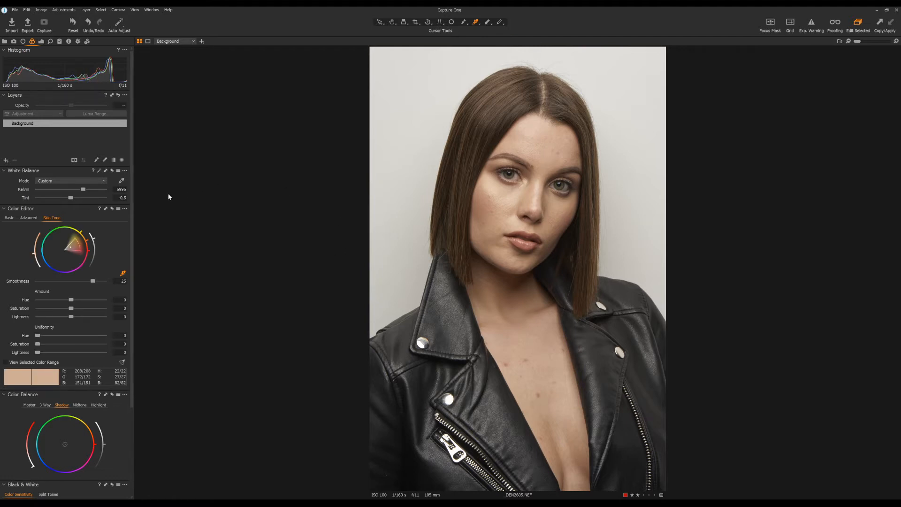
left_click(125, 208)
left_click(113, 226)
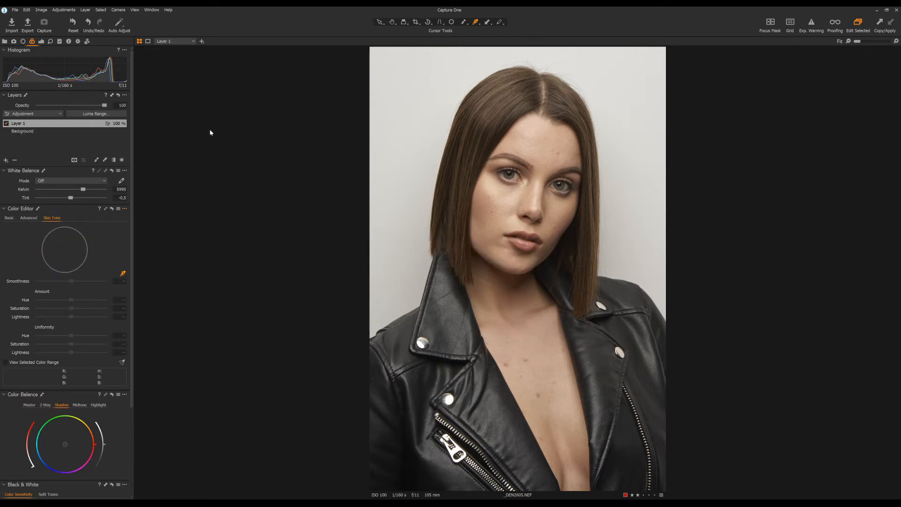
Rename the masked skin layer as couleur peau.
double_click(18, 125)
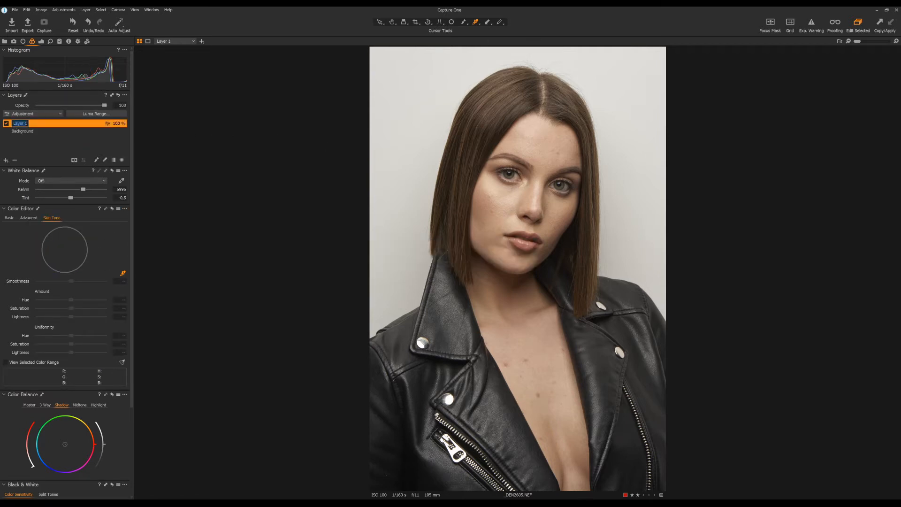
type("couleur peau")
key("Return")
Show the mask and erase it from the outer hair and the jacket's zip and lapel on the image's left side.
key("m")
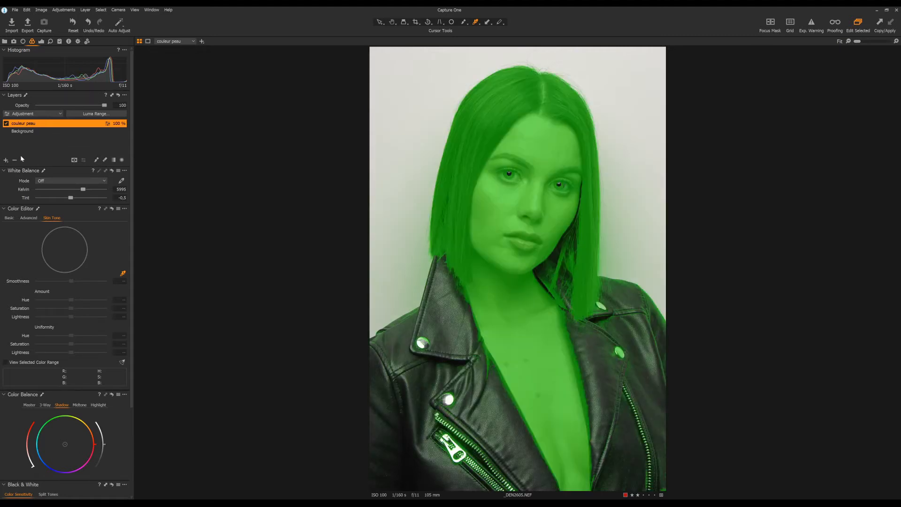
left_click(104, 159)
mouse_move(485, 95)
left_mouse_down()
mouse_move(502, 77)
mouse_move(462, 94)
mouse_move(423, 261)
mouse_move(439, 244)
mouse_move(458, 300)
left_mouse_up()
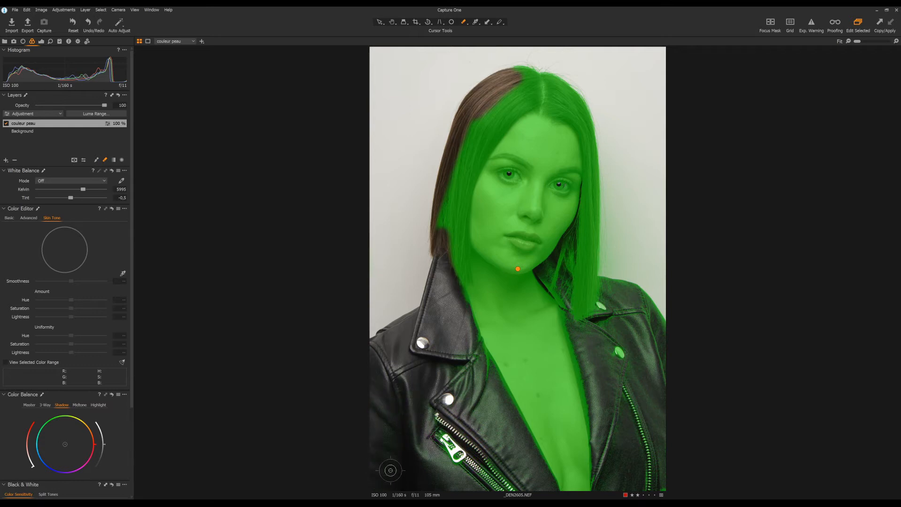
left_click_drag(437, 424, 513, 491)
mouse_move(531, 459)
left_mouse_down()
mouse_move(472, 358)
mouse_move(461, 307)
mouse_move(519, 439)
left_mouse_up()
mouse_move(499, 392)
left_mouse_down()
mouse_move(533, 444)
mouse_move(492, 380)
mouse_move(556, 489)
left_mouse_up()
left_click_drag(457, 423, 451, 465)
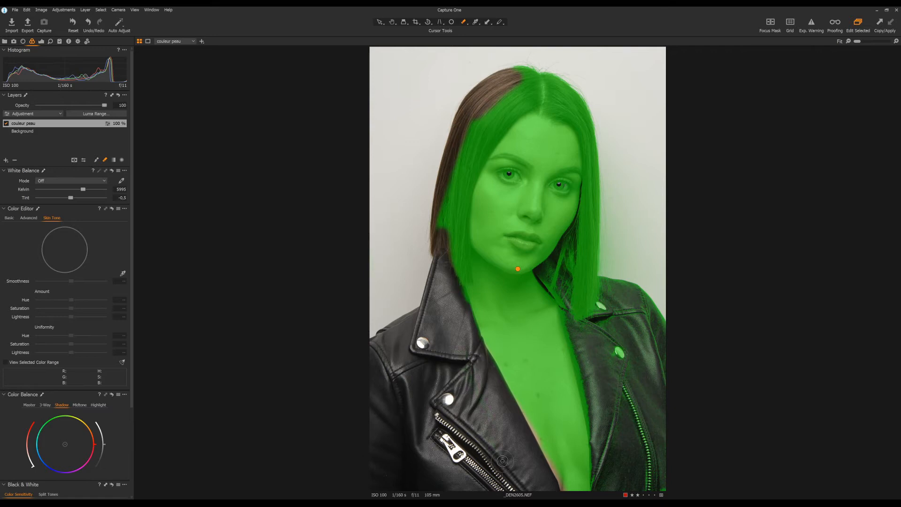
Erase the mask from the remaining hair on both sides of the face.
left_click(96, 160)
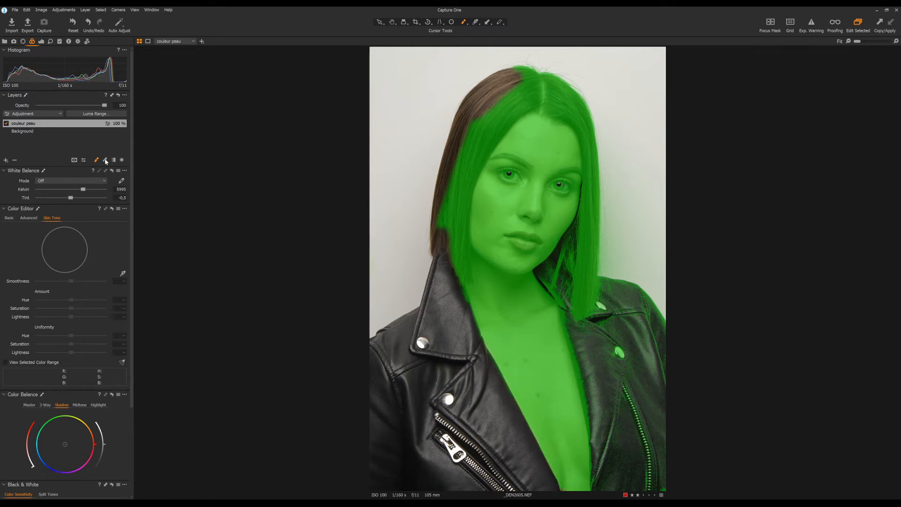
left_click(105, 161)
mouse_move(533, 102)
left_mouse_down()
mouse_move(481, 151)
mouse_move(497, 127)
mouse_move(463, 206)
mouse_move(463, 275)
mouse_move(469, 139)
mouse_move(453, 251)
mouse_move(459, 294)
left_mouse_up()
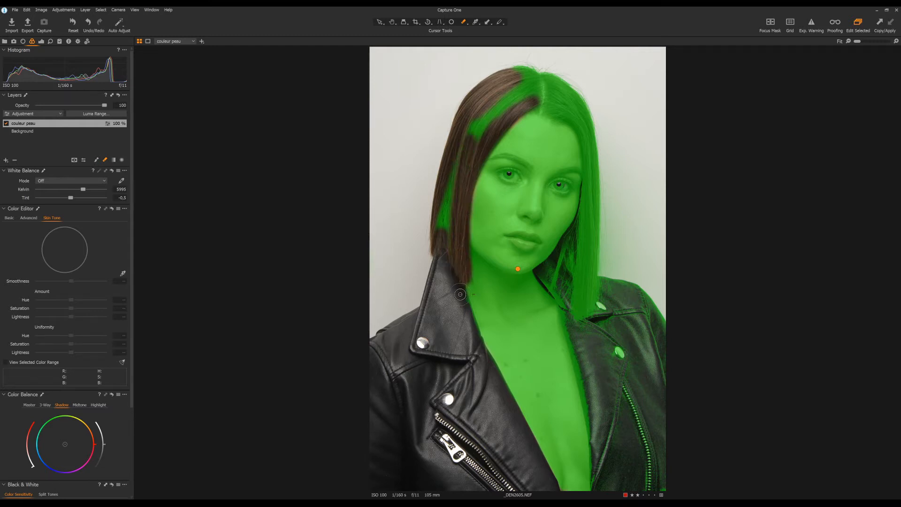
left_click_drag(456, 169, 428, 255)
mouse_move(471, 127)
left_mouse_down()
mouse_move(475, 134)
mouse_move(529, 81)
mouse_move(510, 74)
left_mouse_up()
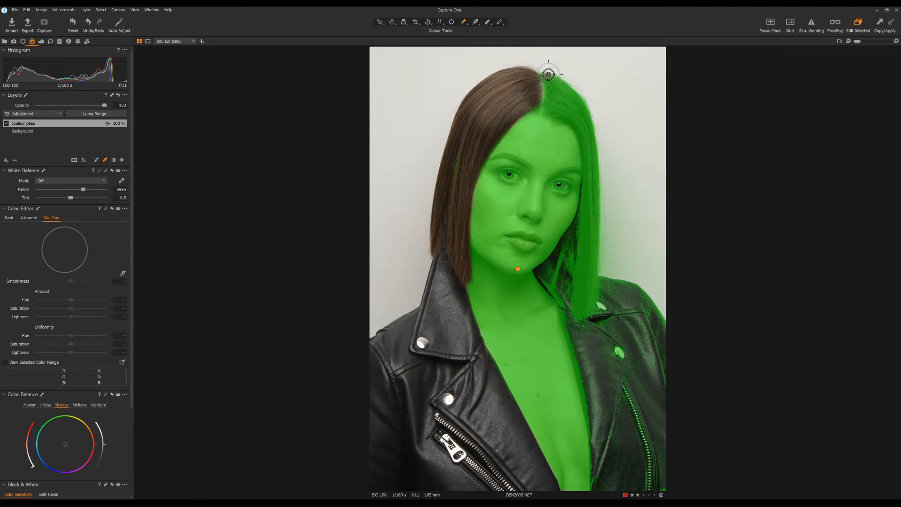
mouse_move(548, 69)
left_mouse_down()
mouse_move(550, 112)
mouse_move(546, 71)
mouse_move(564, 71)
mouse_move(554, 75)
mouse_move(552, 109)
mouse_move(532, 105)
mouse_move(572, 107)
mouse_move(554, 113)
mouse_move(584, 134)
mouse_move(582, 119)
mouse_move(595, 112)
mouse_move(629, 151)
mouse_move(583, 127)
mouse_move(589, 182)
mouse_move(591, 144)
mouse_move(574, 112)
mouse_move(553, 115)
mouse_move(603, 162)
mouse_move(590, 212)
mouse_move(589, 181)
mouse_move(574, 257)
mouse_move(546, 272)
mouse_move(586, 214)
mouse_move(547, 271)
mouse_move(561, 292)
mouse_move(551, 285)
mouse_move(566, 263)
mouse_move(590, 314)
mouse_move(604, 195)
mouse_move(577, 287)
mouse_move(569, 261)
mouse_move(556, 282)
mouse_move(546, 277)
mouse_move(584, 256)
mouse_move(587, 320)
left_mouse_up()
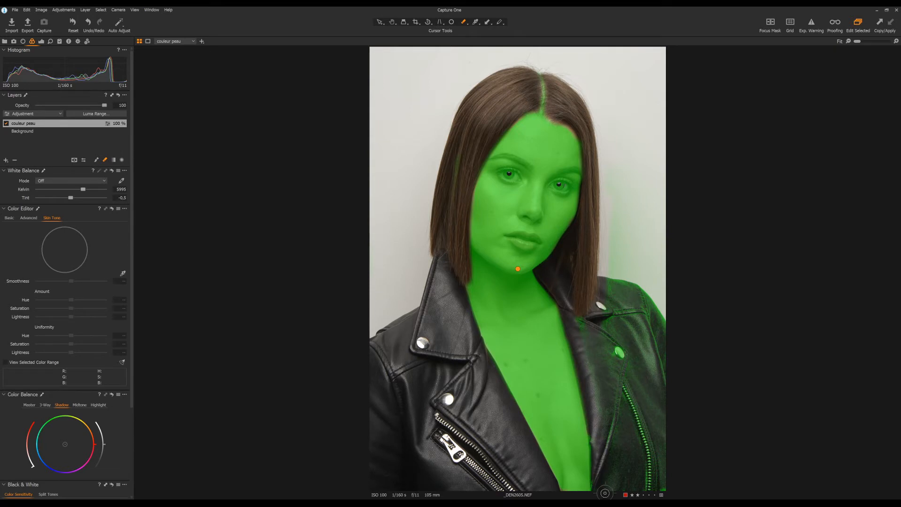
Erase the mask from the jacket and background on the image's right side, using a larger eraser for the wide areas.
mouse_move(595, 307)
left_mouse_down()
mouse_move(601, 317)
mouse_move(582, 325)
mouse_move(604, 335)
left_mouse_up()
key("bracketright")
key("bracketright")
key("bracketright")
mouse_move(625, 276)
left_mouse_down()
mouse_move(614, 432)
mouse_move(628, 416)
mouse_move(641, 423)
mouse_move(658, 449)
mouse_move(645, 474)
mouse_move(654, 298)
mouse_move(633, 257)
mouse_move(618, 154)
mouse_move(640, 95)
left_mouse_up()
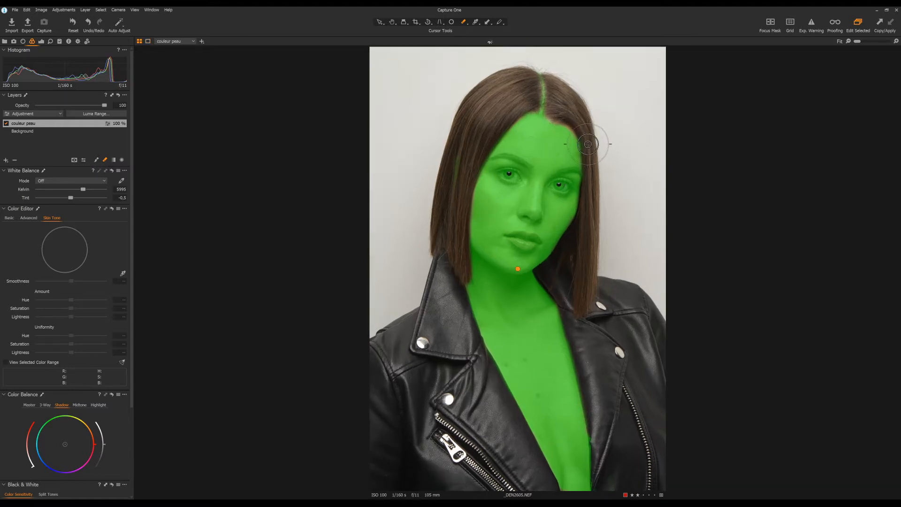
Erase the mask from the lips with a smaller eraser.
key("bracketleft")
key("bracketleft")
key("bracketleft")
key("bracketleft")
left_click_drag(862, 41, 872, 41)
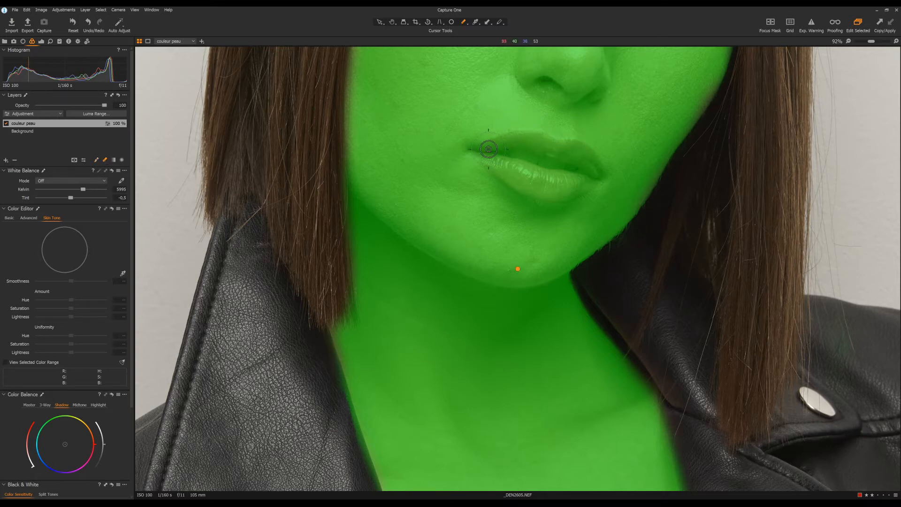
mouse_move(470, 149)
left_mouse_down()
mouse_move(536, 135)
mouse_move(581, 148)
mouse_move(601, 179)
mouse_move(554, 200)
mouse_move(511, 186)
mouse_move(476, 155)
mouse_move(499, 168)
mouse_move(570, 176)
mouse_move(557, 184)
mouse_move(572, 190)
mouse_move(586, 178)
mouse_move(572, 158)
mouse_move(584, 163)
mouse_move(519, 145)
mouse_move(558, 158)
mouse_move(514, 169)
mouse_move(524, 179)
mouse_move(561, 183)
mouse_move(591, 170)
mouse_move(559, 185)
left_mouse_up()
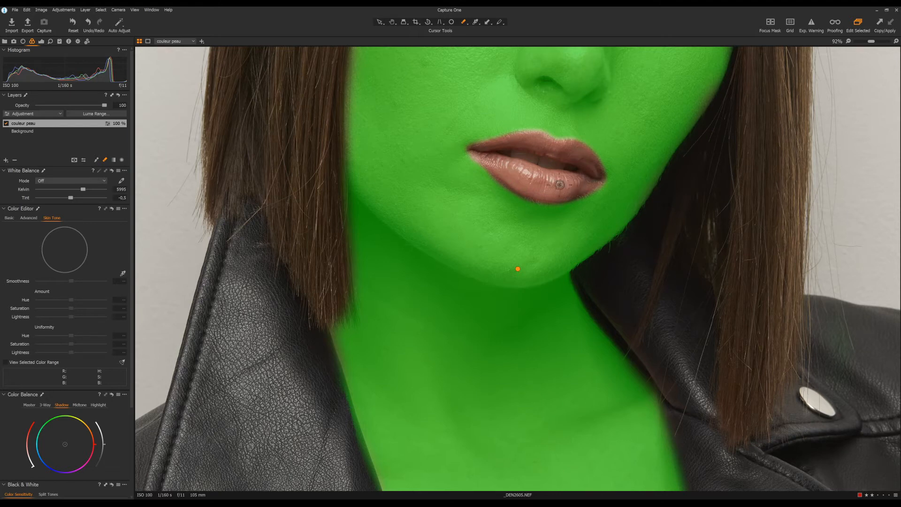
Erase the mask around both eyes, check the whole mask and hide its overlay.
left_click_drag(694, 100, 682, 347)
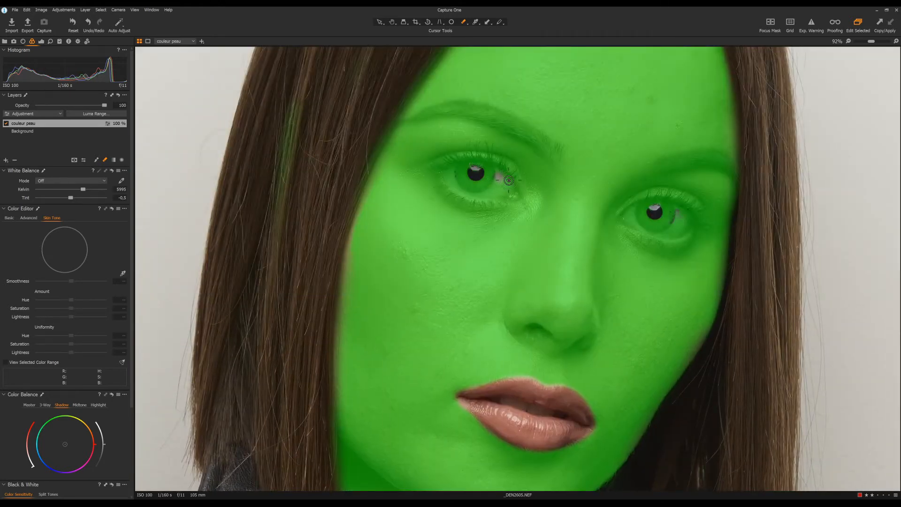
mouse_move(485, 176)
left_mouse_down()
mouse_move(463, 164)
mouse_move(496, 158)
mouse_move(428, 165)
mouse_move(489, 158)
mouse_move(510, 174)
left_mouse_up()
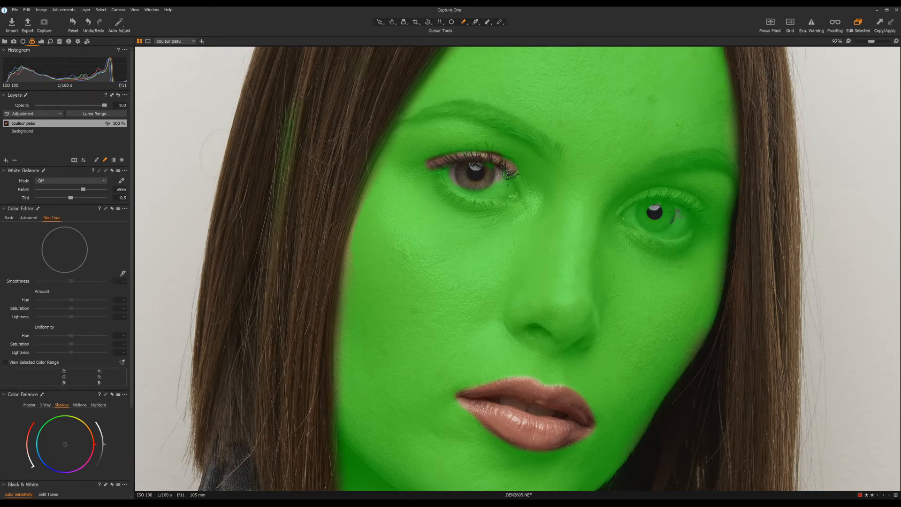
key("m")
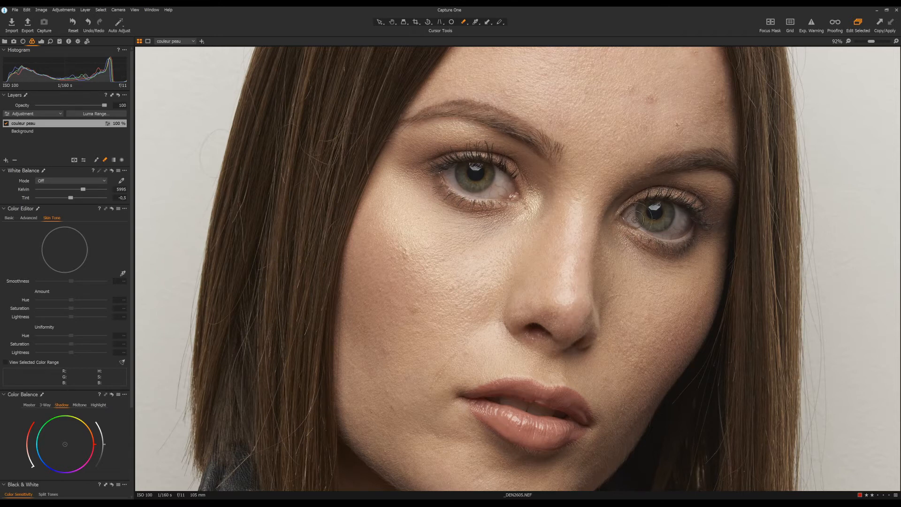
key("m")
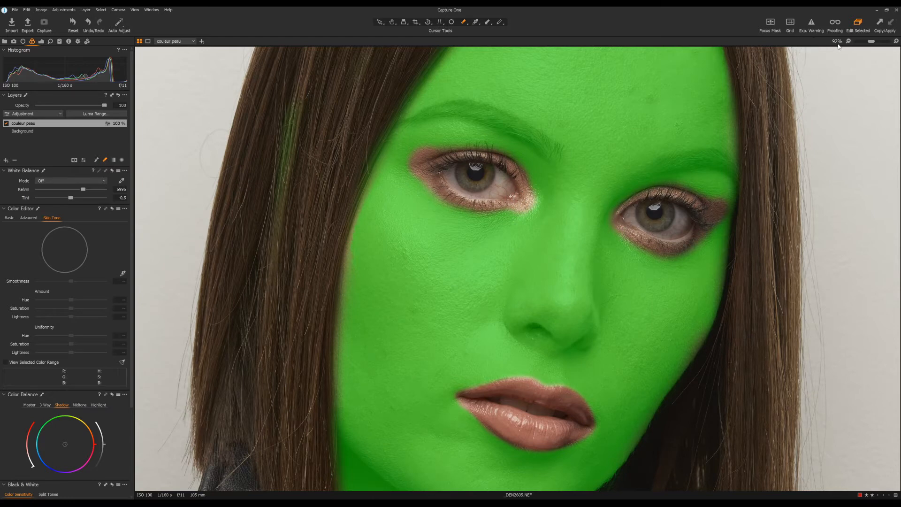
left_click_drag(872, 42, 856, 41)
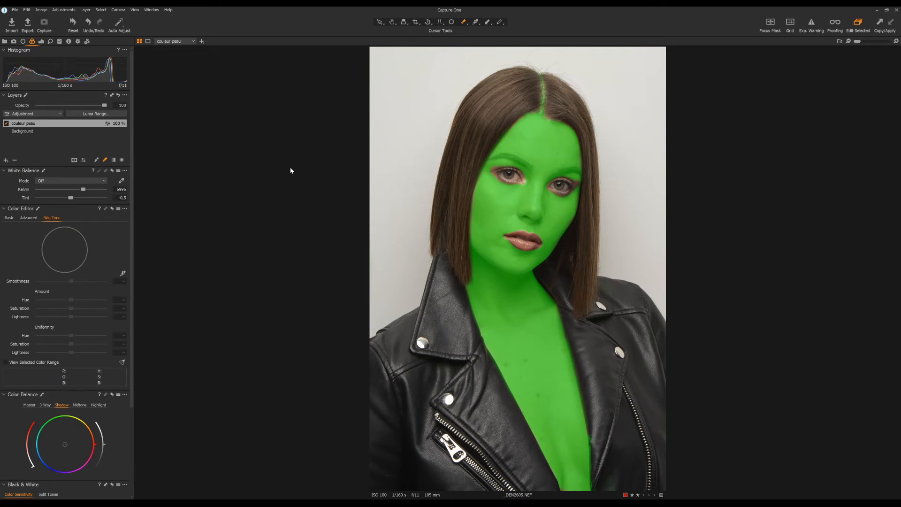
key("m")
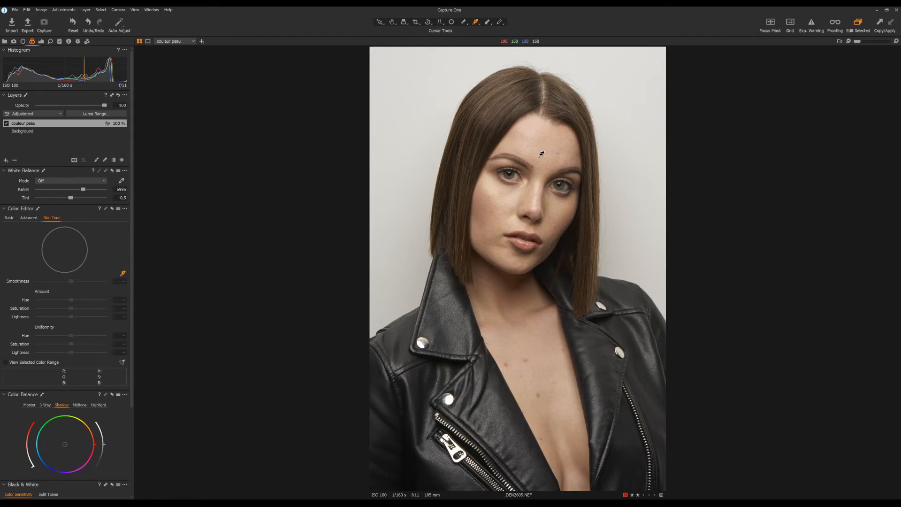
Sample the forehead's skin tone on the couleur peau layer and set uniformity to Hue 59 and Saturation 56.
left_click(541, 154)
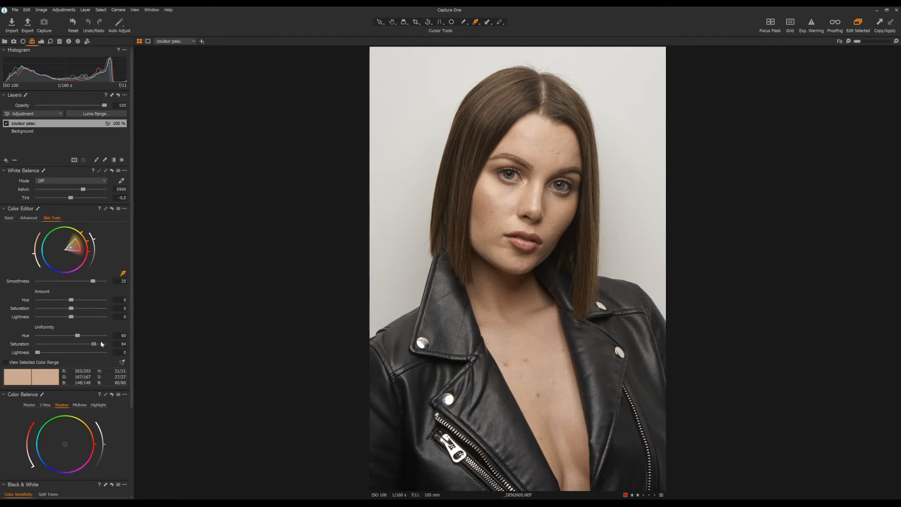
left_click_drag(105, 343, 31, 346)
left_click_drag(107, 345, 69, 346)
Try the skin tone's Lightness uniformity at its maximum and return it to 0.
left_click_drag(47, 353, 88, 352)
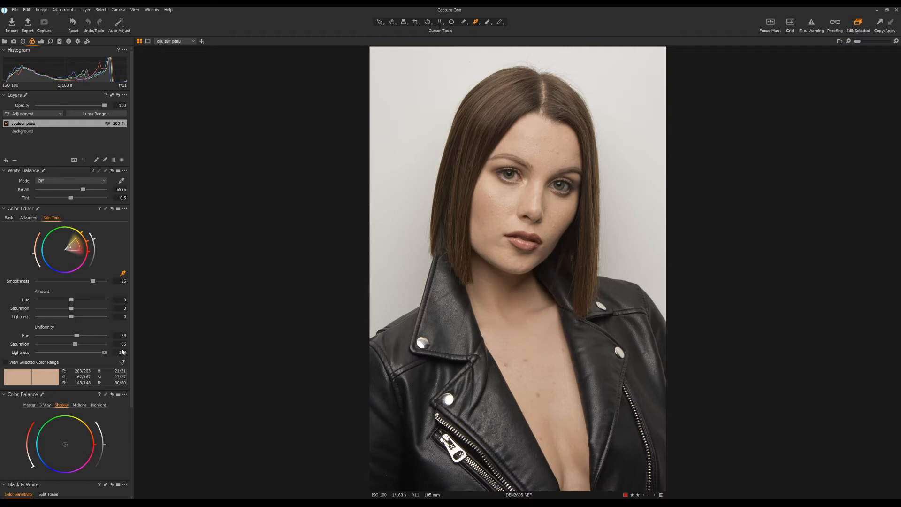
mouse_move(104, 352)
left_mouse_down()
mouse_move(36, 355)
mouse_move(113, 355)
left_mouse_up()
left_click_drag(105, 354, 27, 355)
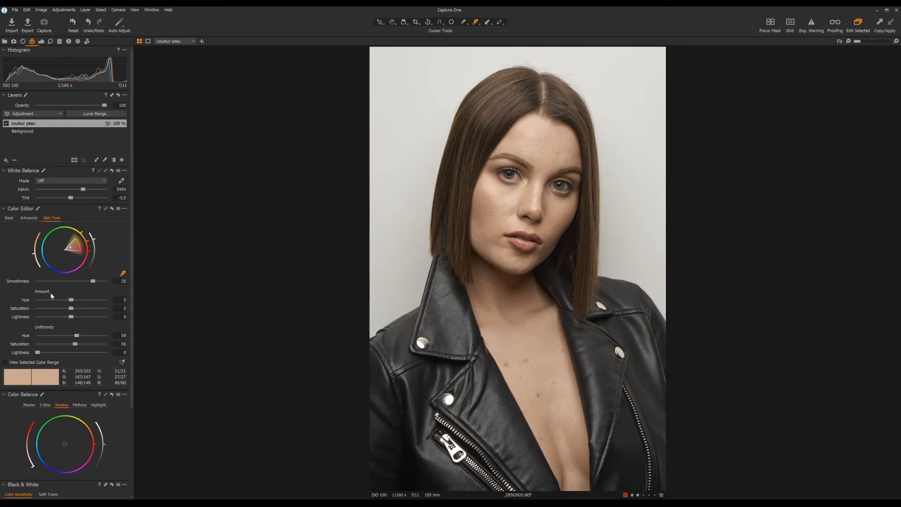
Try the skin tone's Hue, Saturation and Lightness amounts, including Lightness at -10, and reset them to 0.
left_click_drag(71, 300, 39, 303)
left_click_drag(112, 304, 17, 323)
double_click(86, 309)
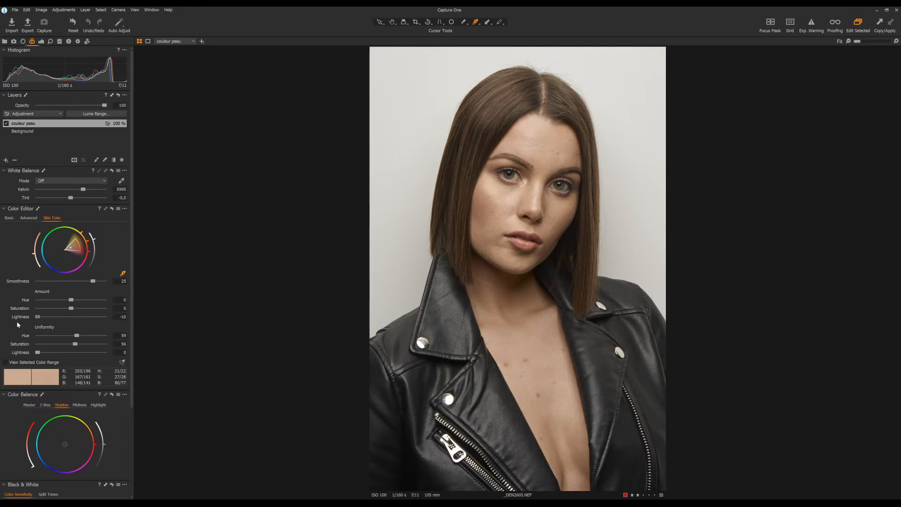
double_click(47, 322)
Set the skin tone amounts to Hue -2,3 and Saturation -3,2, and compare the portrait with the couleur peau layer off and on.
left_click_drag(73, 300, 36, 306)
left_click_drag(103, 306, 52, 366)
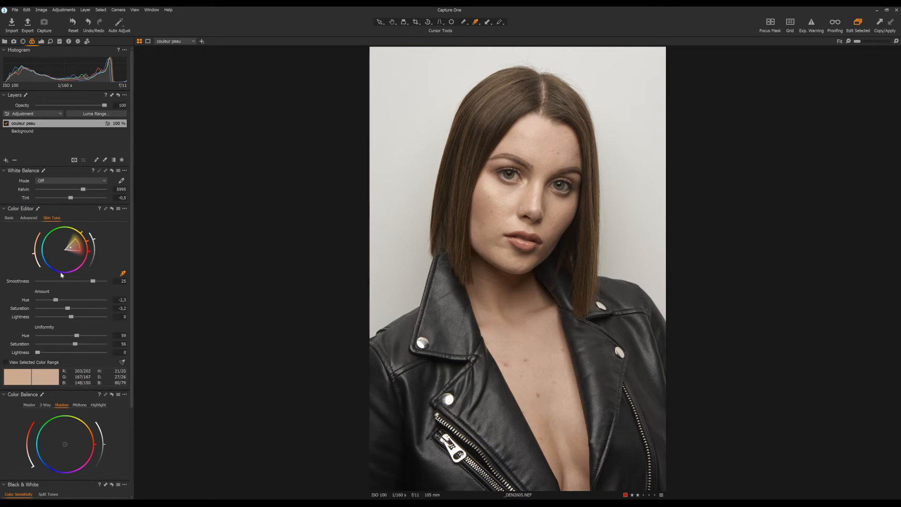
left_click(6, 123)
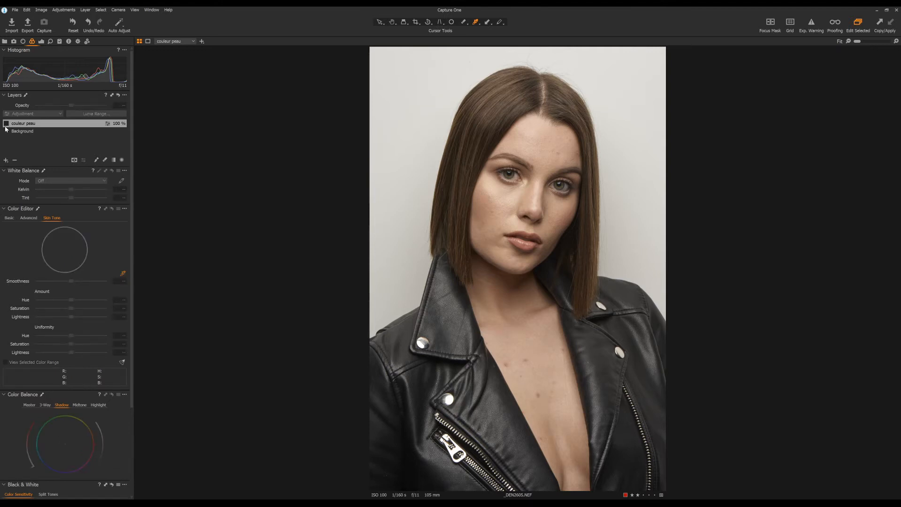
left_click(6, 124)
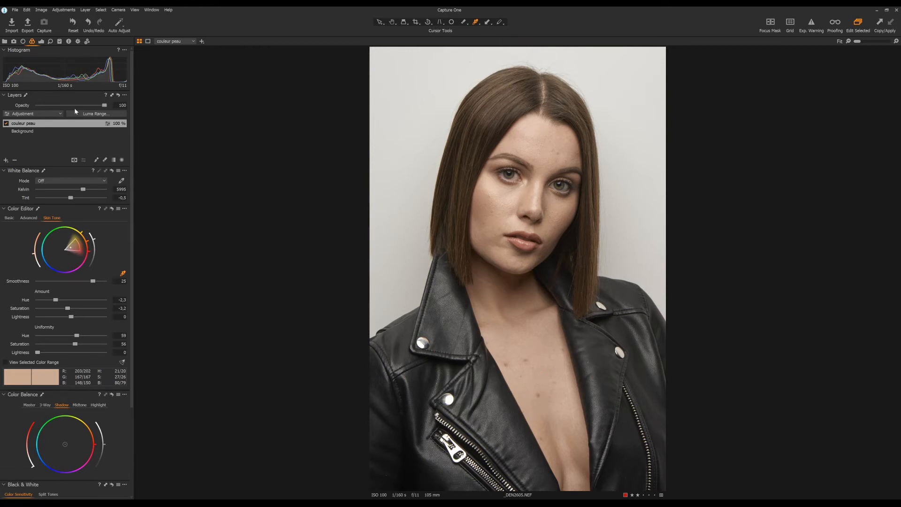
Lower the couleur peau layer's Highlight to -11 and check the face up close before returning to the full view.
left_click(41, 41)
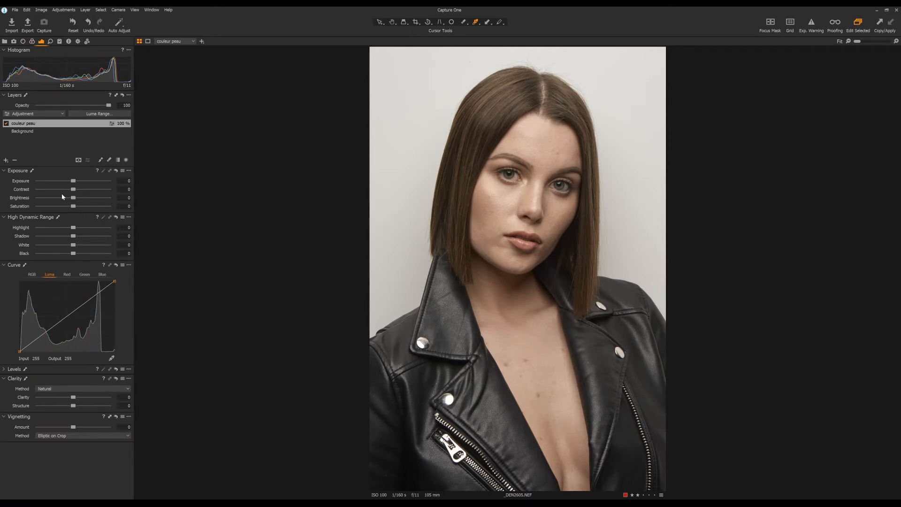
mouse_move(73, 227)
left_mouse_down()
mouse_move(106, 227)
mouse_move(64, 234)
mouse_move(71, 230)
left_mouse_up()
left_click_drag(859, 43, 868, 42)
left_click_drag(490, 50, 490, 337)
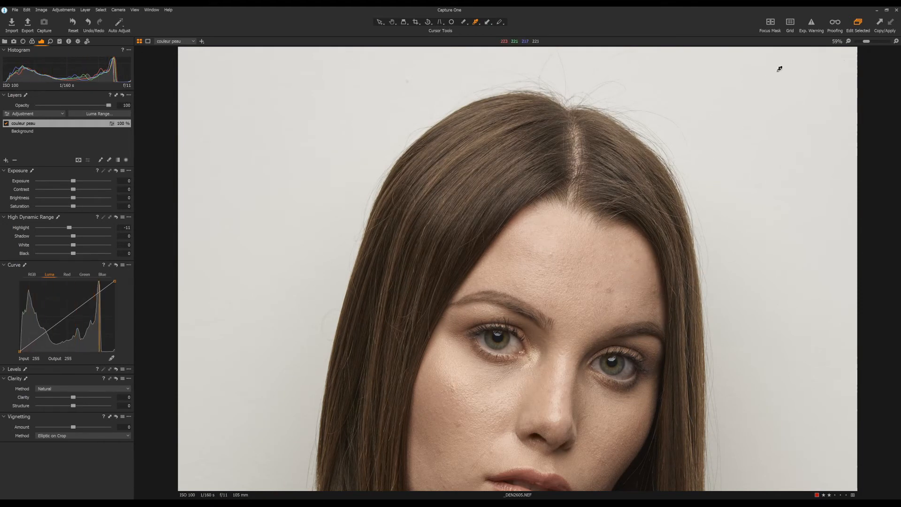
left_click_drag(864, 42, 866, 42)
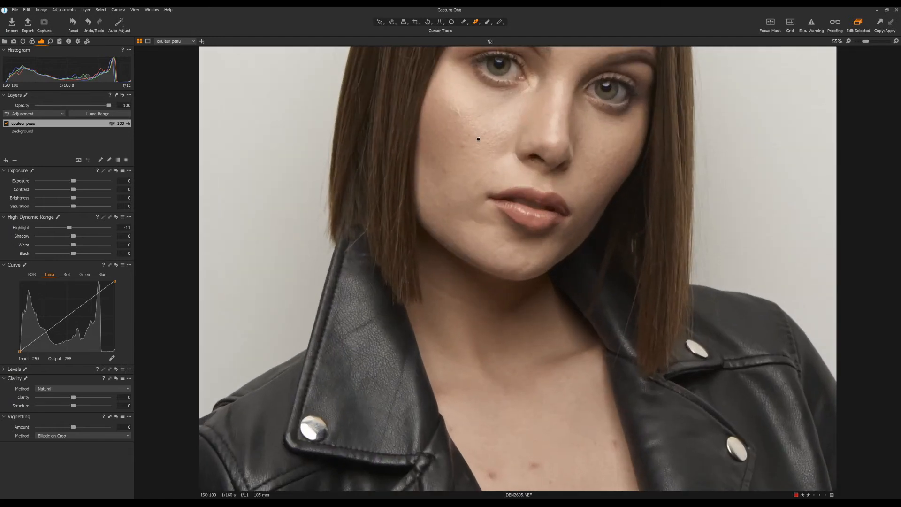
left_click_drag(478, 137, 428, 296)
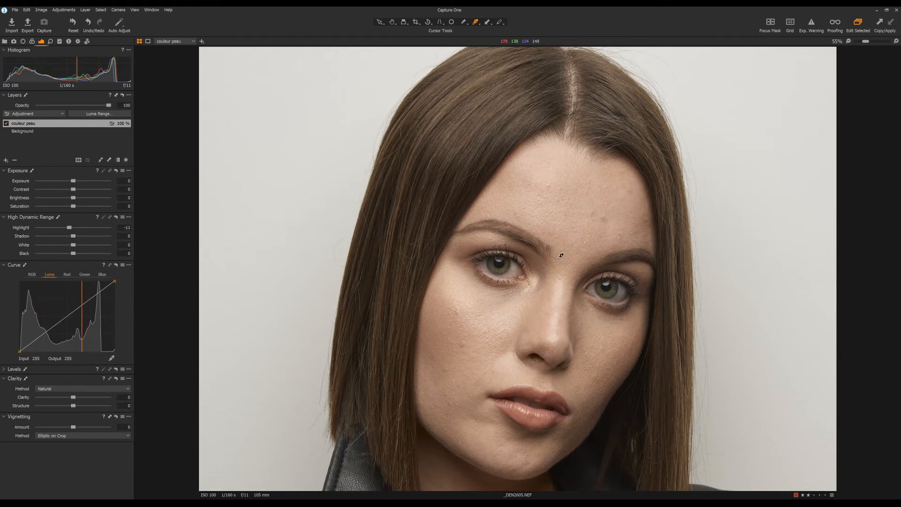
left_click_drag(665, 328, 692, 167)
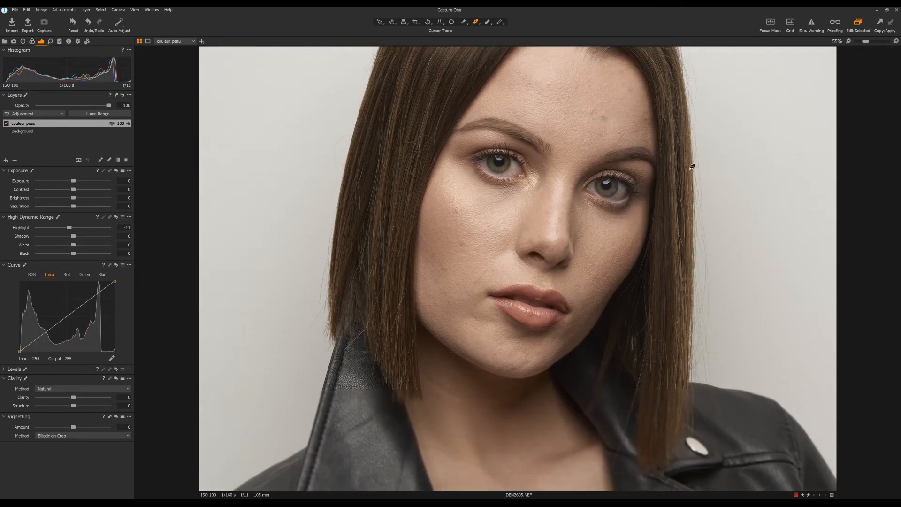
left_click_drag(866, 41, 856, 41)
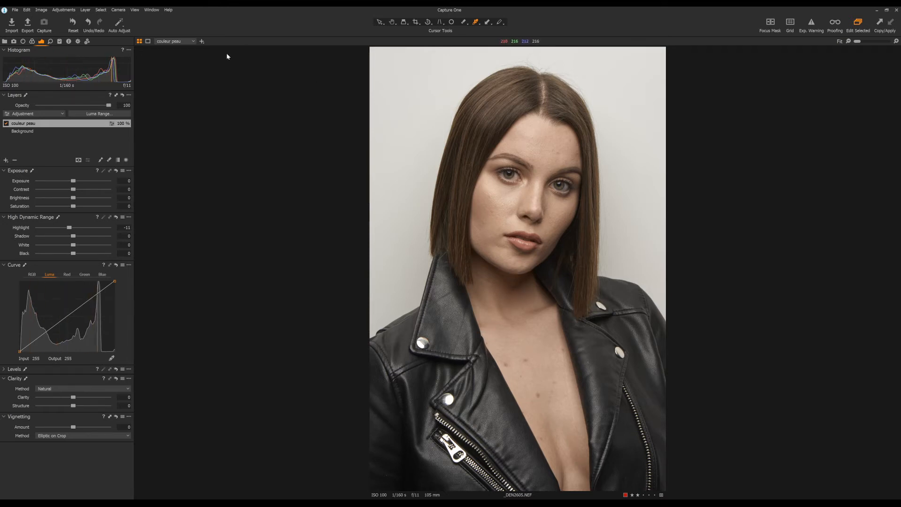
Add a new heal layer and name it "Cheveux haut".
left_click(6, 160)
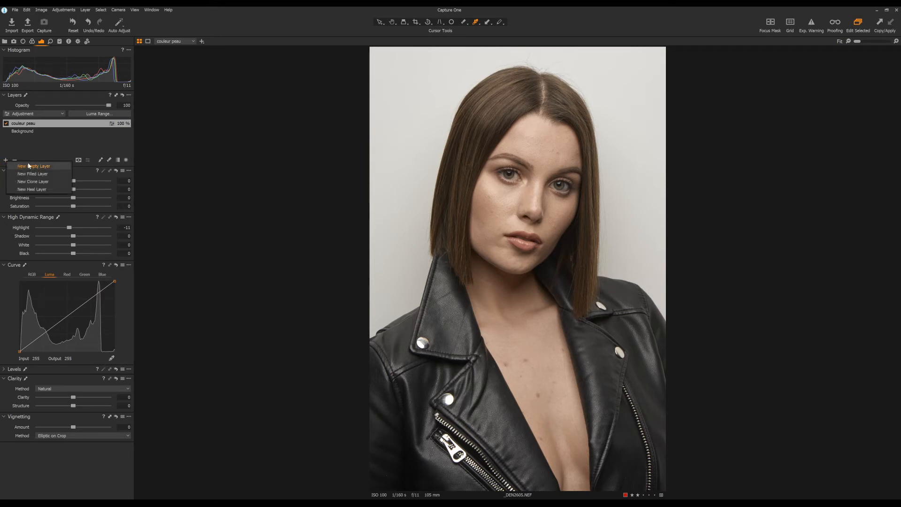
left_click(42, 190)
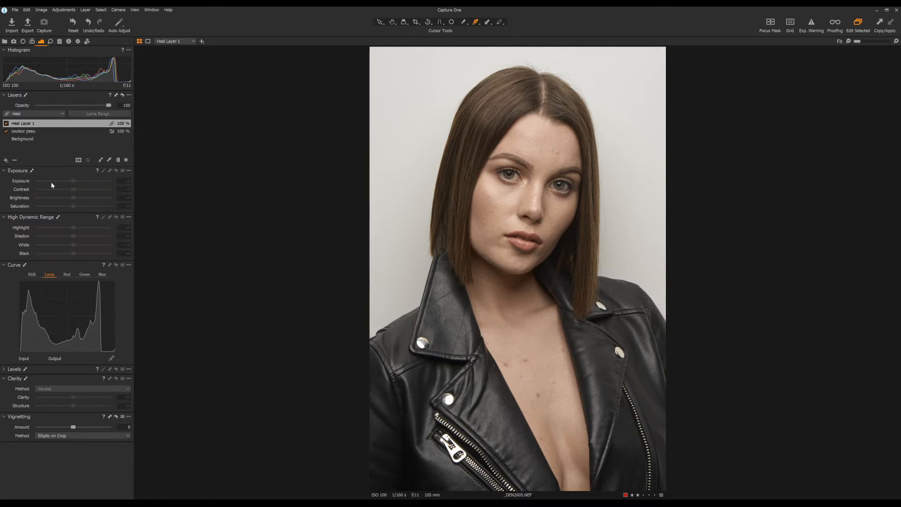
double_click(34, 125)
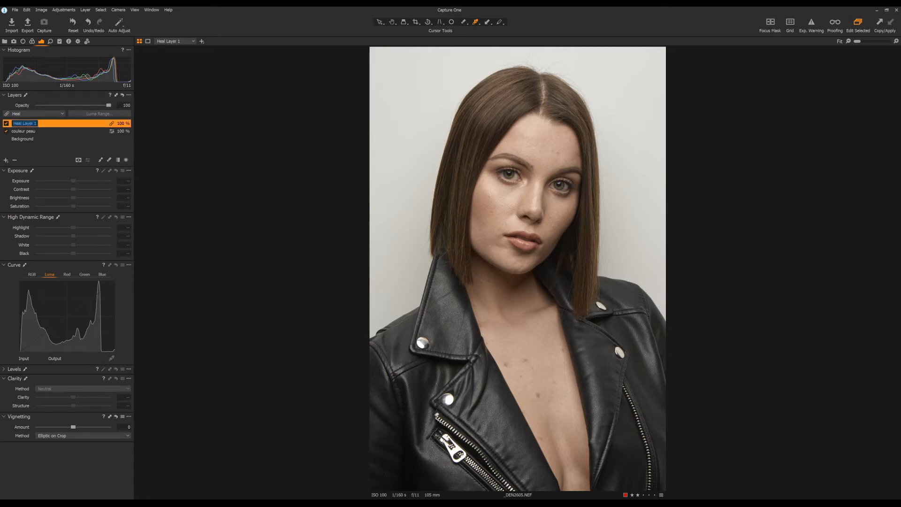
type("Chevau")
key("BackSpace")
type("eux haut")
key("Return")
Heal the flyaway hairs above and right of the parting, place the source on the plain background and hide the mask overlay.
key("b")
left_click_drag(856, 42, 872, 42)
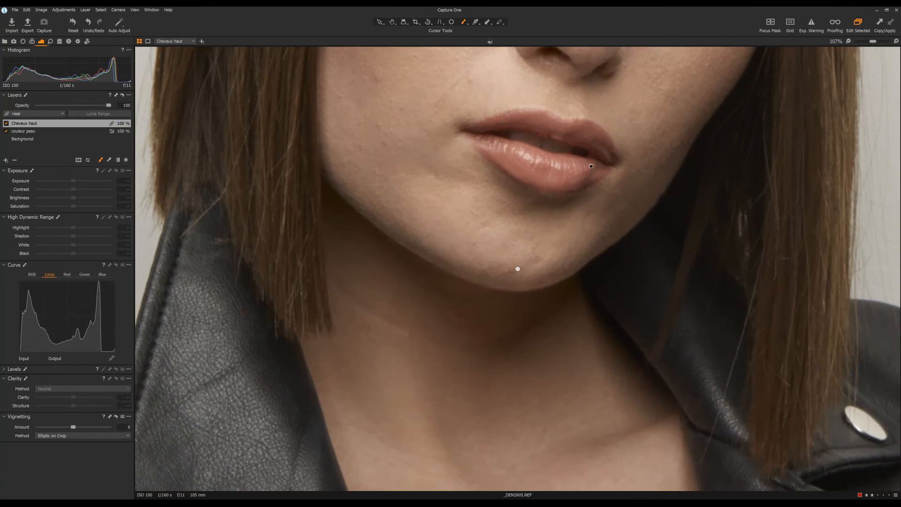
left_click_drag(614, 120, 545, 281)
scroll(507, 263, "up", 10)
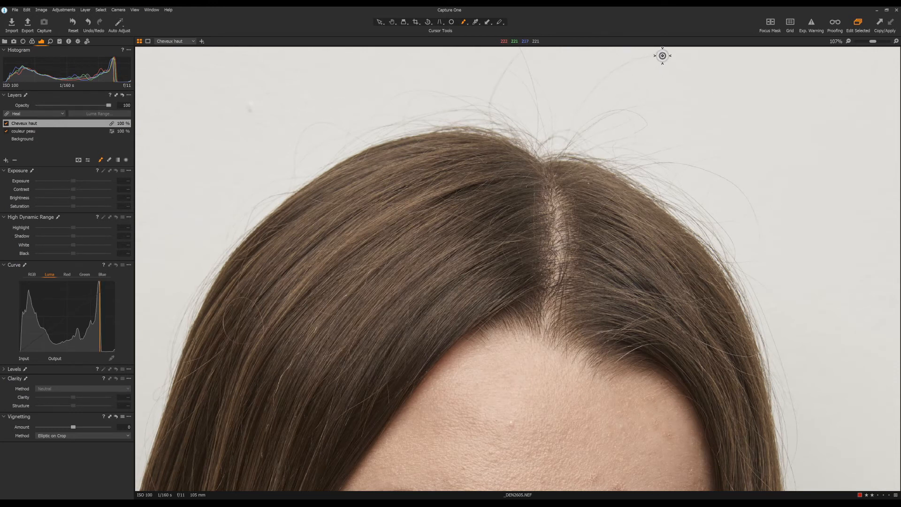
mouse_move(660, 57)
left_mouse_down()
mouse_move(572, 112)
mouse_move(564, 130)
mouse_move(636, 95)
mouse_move(562, 138)
mouse_move(652, 106)
mouse_move(632, 116)
mouse_move(643, 101)
mouse_move(614, 131)
mouse_move(626, 134)
mouse_move(585, 131)
mouse_move(624, 142)
mouse_move(604, 147)
mouse_move(723, 181)
mouse_move(765, 217)
mouse_move(765, 236)
mouse_move(736, 186)
mouse_move(739, 168)
mouse_move(671, 145)
mouse_move(656, 158)
mouse_move(737, 194)
mouse_move(761, 221)
mouse_move(740, 200)
left_mouse_up()
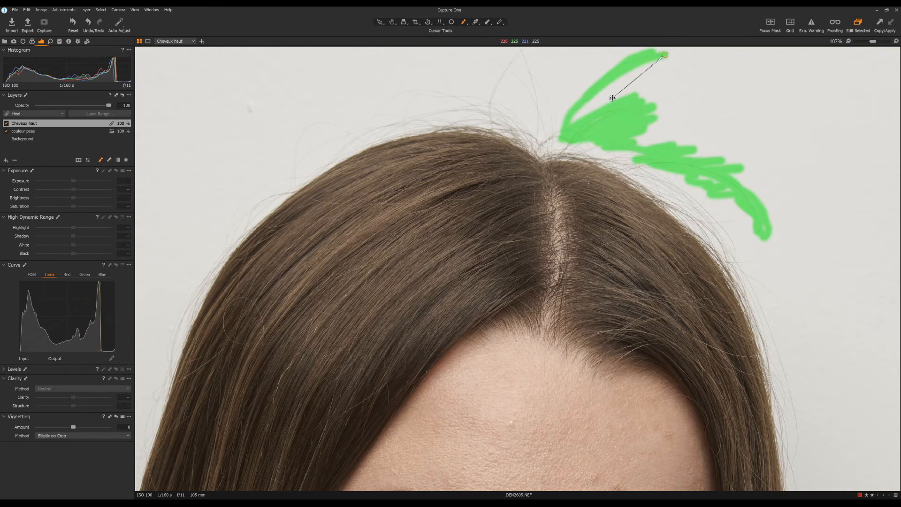
left_click_drag(612, 98, 708, 110)
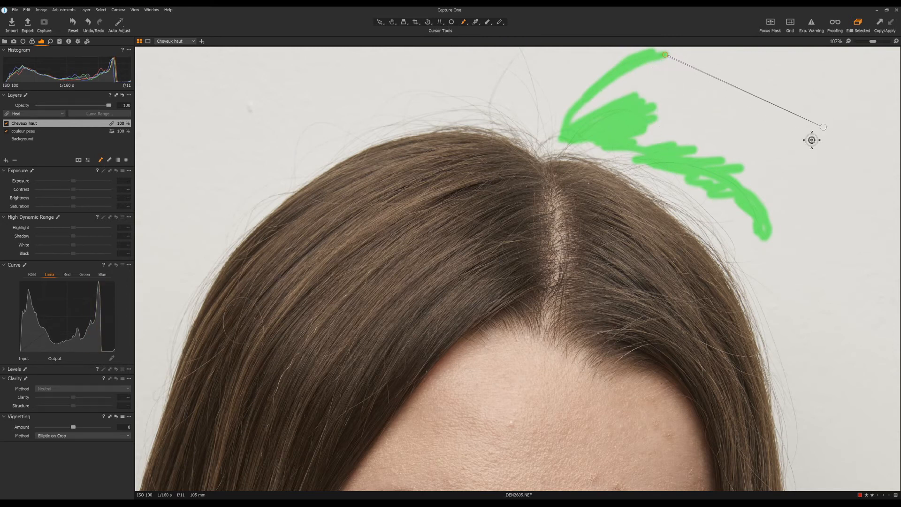
mouse_move(876, 42)
left_mouse_down()
mouse_move(859, 45)
mouse_move(868, 42)
left_mouse_up()
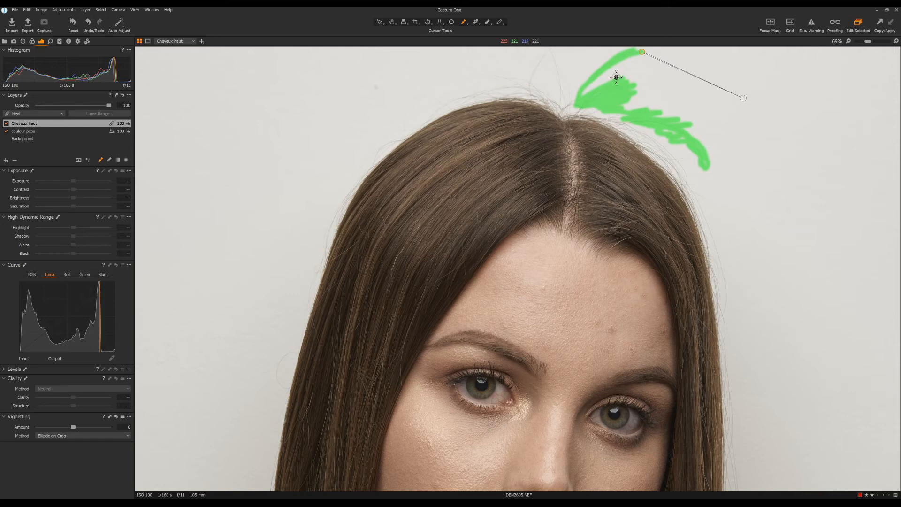
key("m")
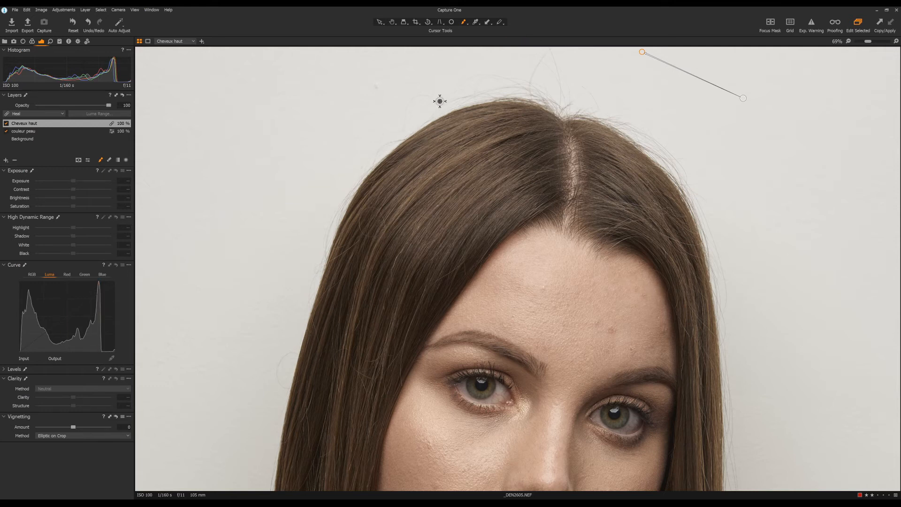
Try healing the flyaway hairs along the upper-left edge of the head and undo the attempt.
left_click_drag(434, 98, 433, 98)
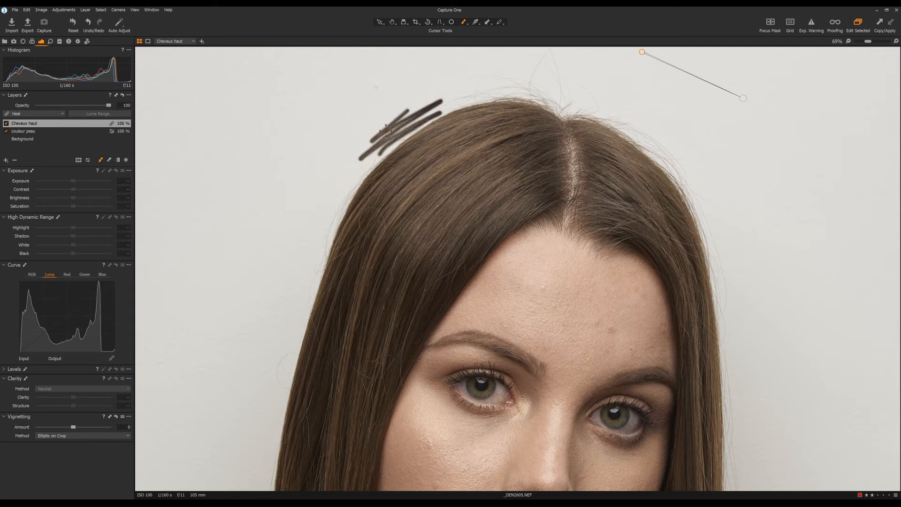
left_click_drag(386, 130, 437, 109)
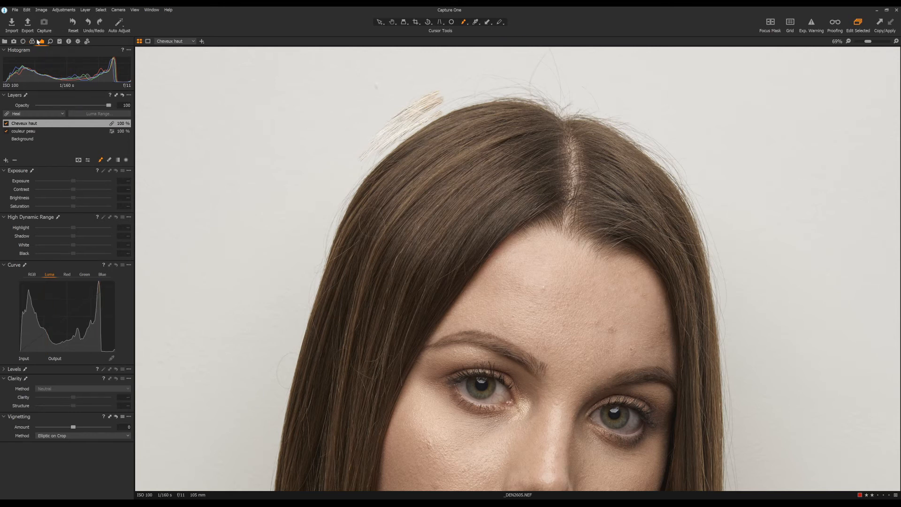
key("ctrl+z")
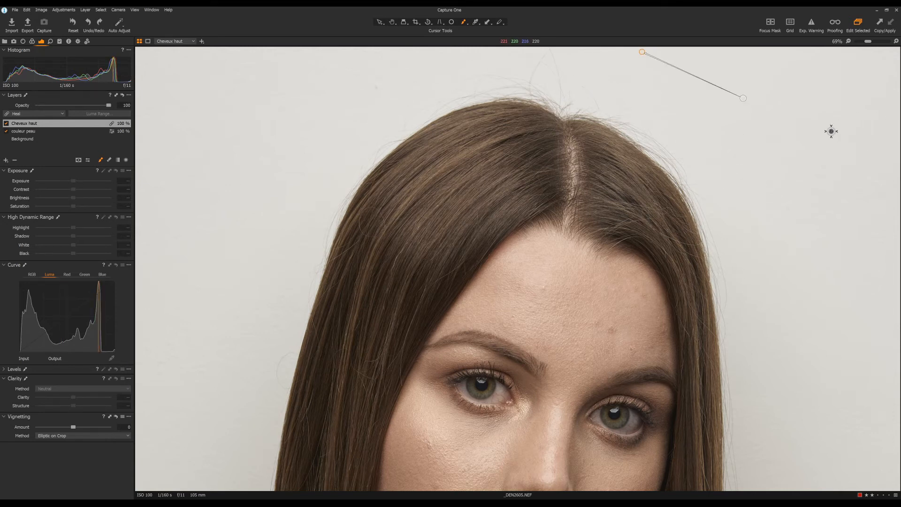
Paint heal strokes over the flyaways above the parting and upper-left hair edge, and move the source farther out on the background.
key("space")
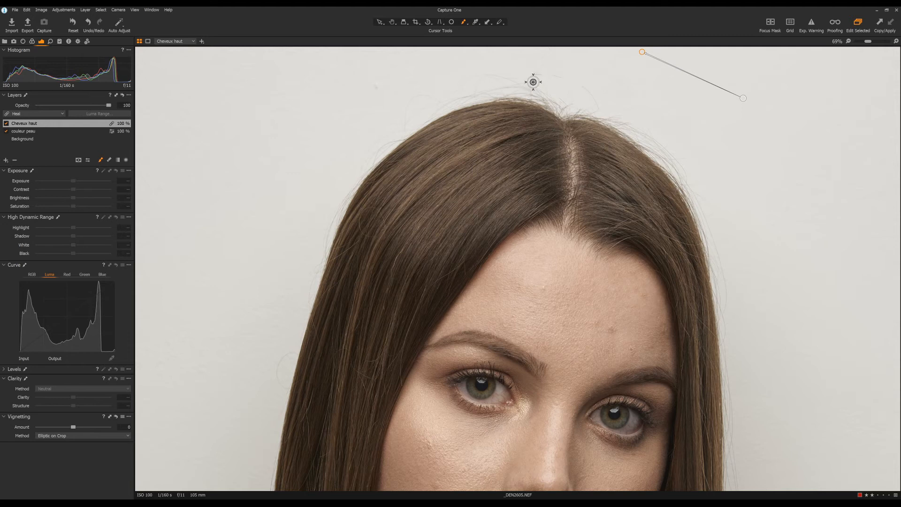
mouse_move(533, 82)
left_mouse_down()
mouse_move(516, 78)
mouse_move(576, 82)
left_mouse_up()
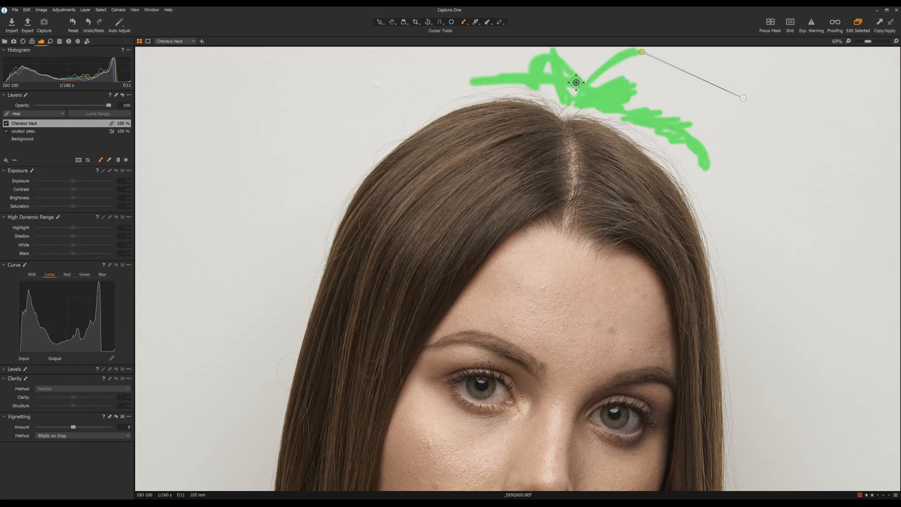
mouse_move(503, 83)
left_mouse_down()
mouse_move(466, 92)
mouse_move(526, 83)
mouse_move(560, 95)
mouse_move(526, 87)
mouse_move(534, 88)
mouse_move(470, 96)
mouse_move(405, 122)
mouse_move(442, 92)
left_mouse_up()
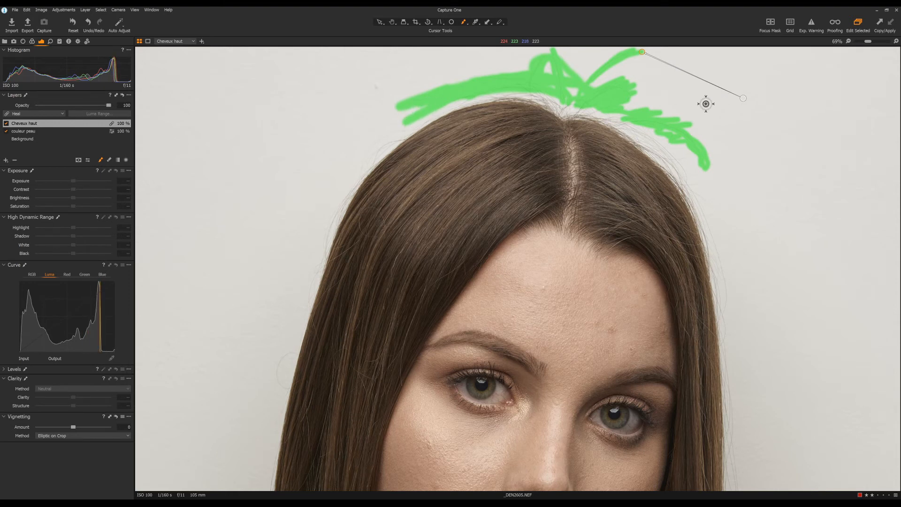
left_click_drag(744, 98, 754, 98)
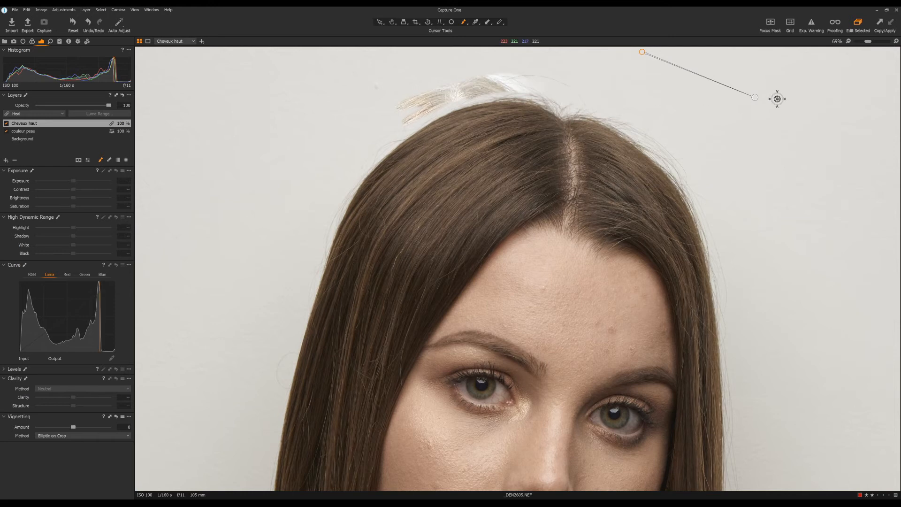
mouse_move(755, 97)
left_mouse_down()
mouse_move(812, 106)
mouse_move(833, 122)
left_mouse_up()
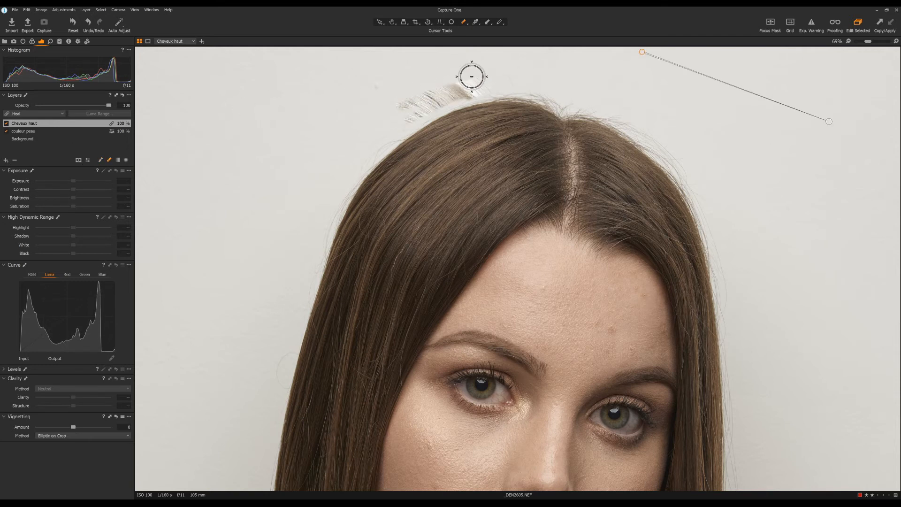
Erase the heal strokes along the upper-left hair edge, nudge the source point slightly on the background and check the hair.
left_click_drag(474, 88, 392, 121)
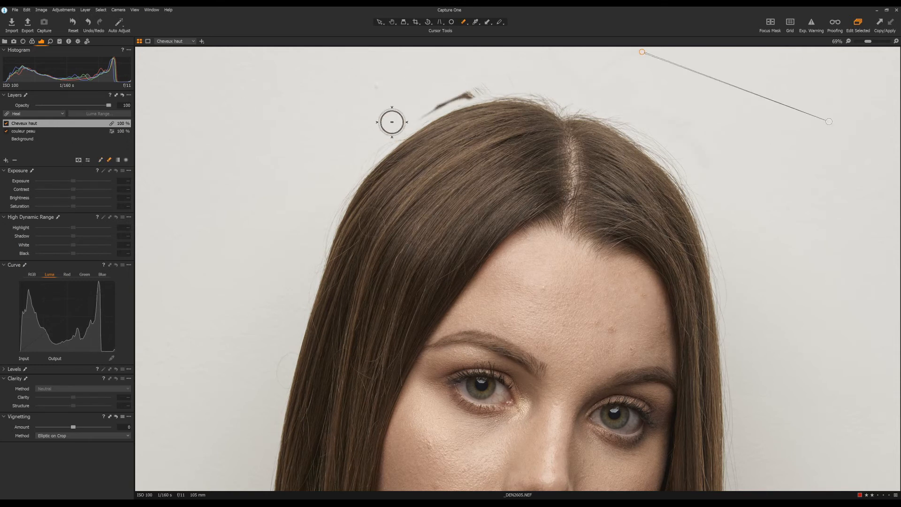
left_click_drag(445, 101, 471, 92)
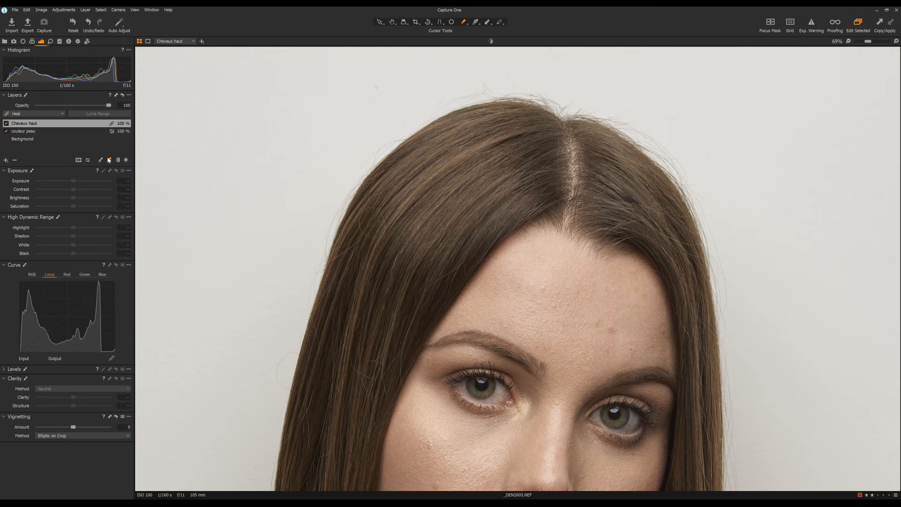
left_click_drag(829, 121, 831, 115)
scroll(802, 237, "down", 5)
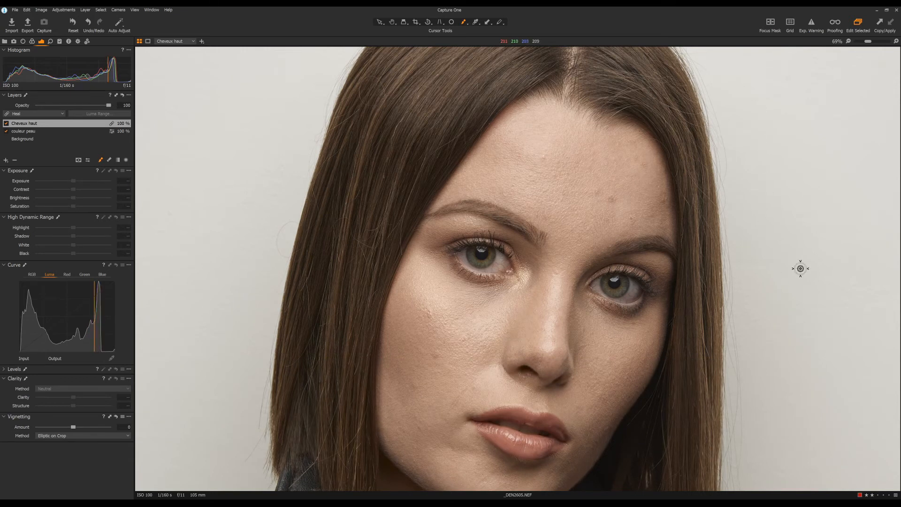
scroll(793, 271, "down", 4)
scroll(804, 127, "up", 6)
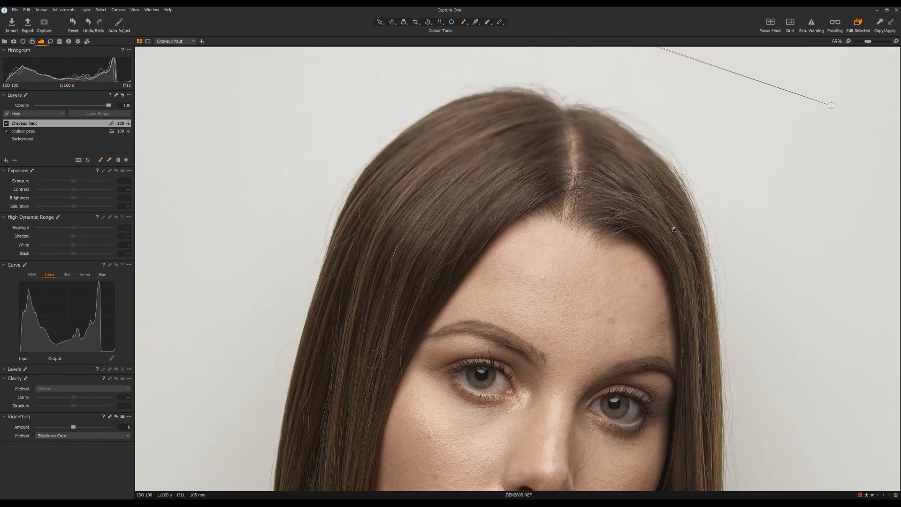
scroll(674, 230, "up", 2)
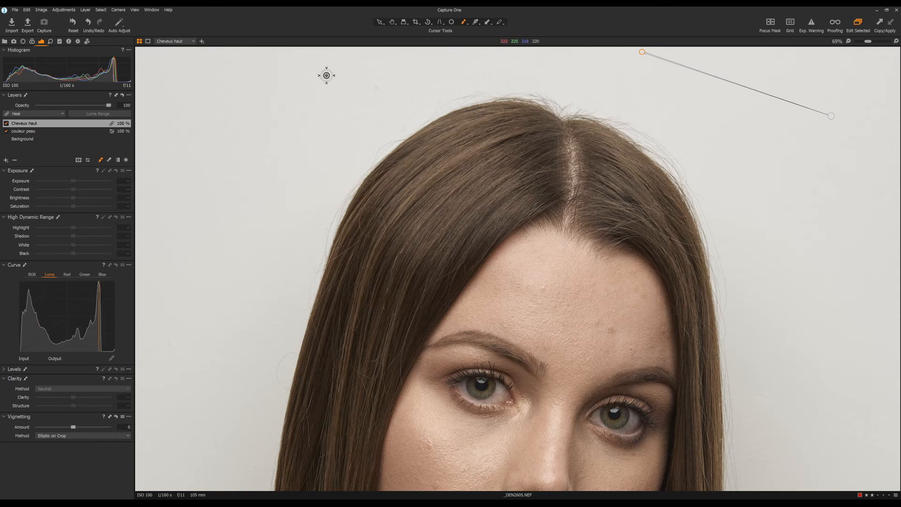
Add a new layer, set its type to Heal and name it "Cheveux gauche".
left_click(6, 160)
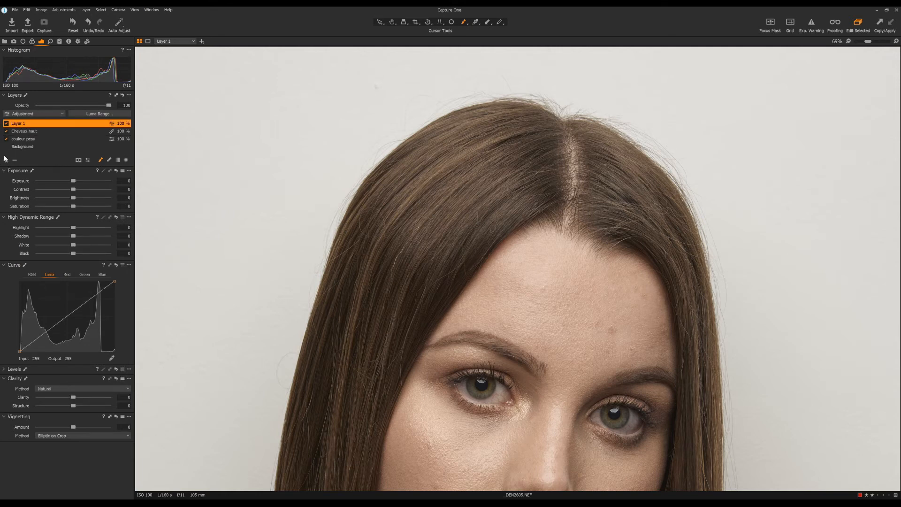
left_click(41, 117)
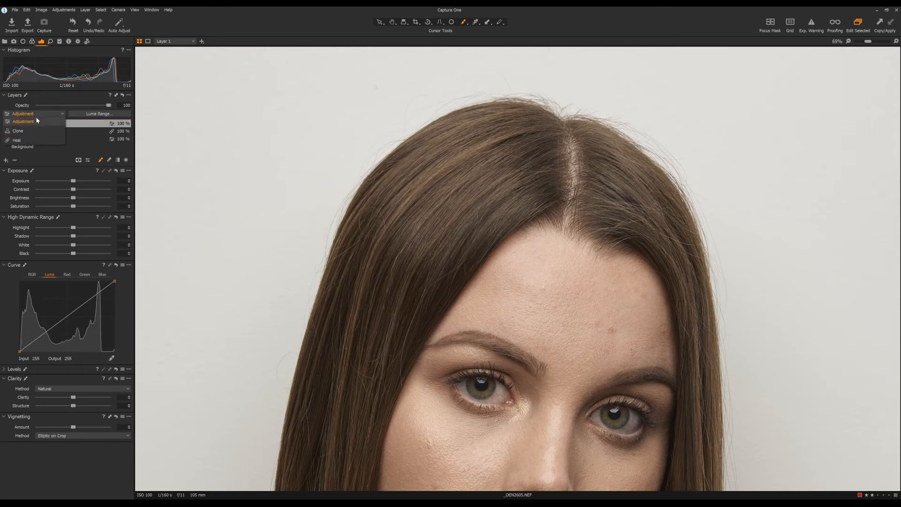
left_click(14, 141)
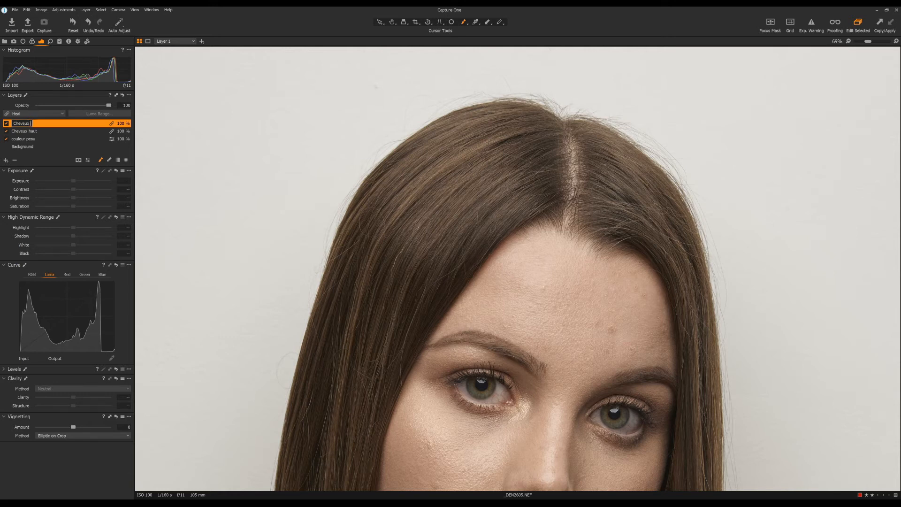
key("Return")
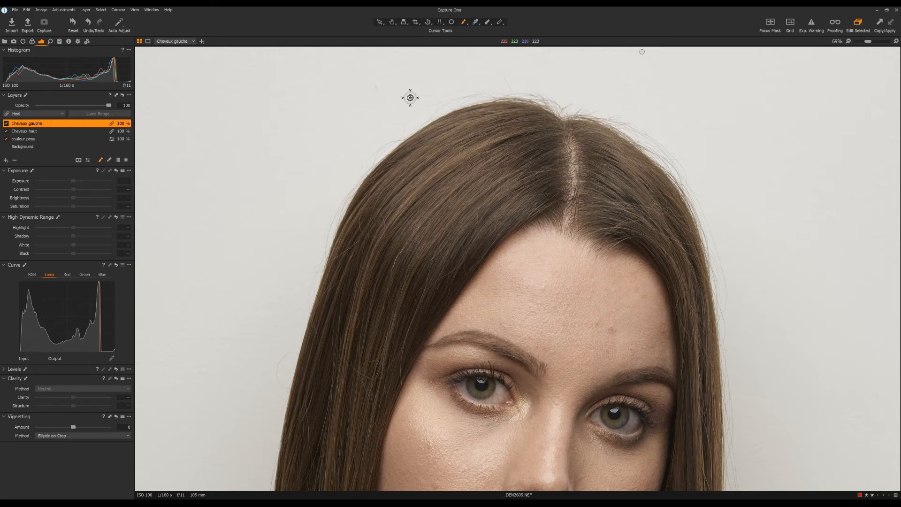
Heal the flyaways along the upper-left hair edge and the loose loop beside the hair, sourcing from plain background, and hide the mask.
mouse_move(511, 82)
left_mouse_down()
mouse_move(408, 124)
mouse_move(367, 161)
mouse_move(415, 116)
mouse_move(478, 86)
mouse_move(397, 123)
mouse_move(489, 76)
mouse_move(427, 100)
mouse_move(521, 80)
mouse_move(501, 85)
mouse_move(528, 87)
mouse_move(420, 113)
mouse_move(424, 96)
mouse_move(414, 98)
mouse_move(325, 205)
left_mouse_up()
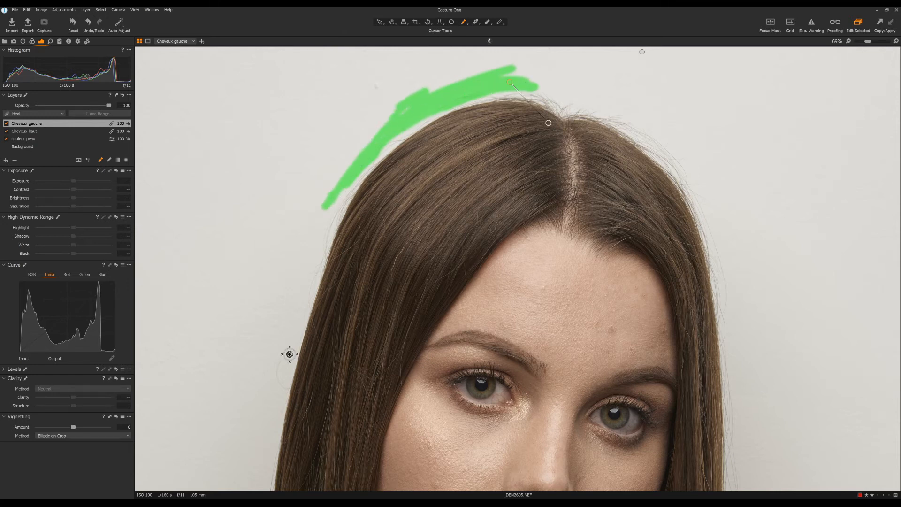
mouse_move(288, 354)
left_mouse_down()
mouse_move(283, 389)
mouse_move(284, 350)
left_mouse_up()
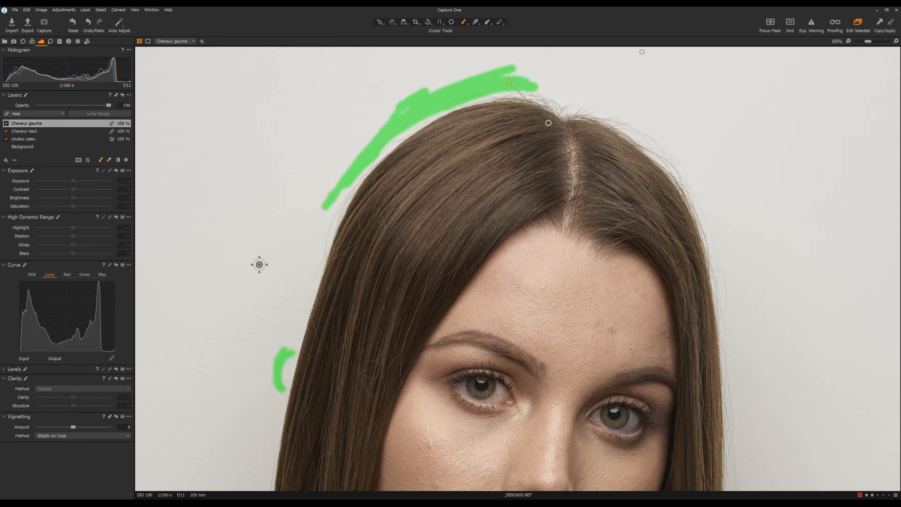
mouse_move(547, 123)
left_mouse_down()
mouse_move(338, 145)
mouse_move(233, 134)
mouse_move(251, 147)
left_mouse_up()
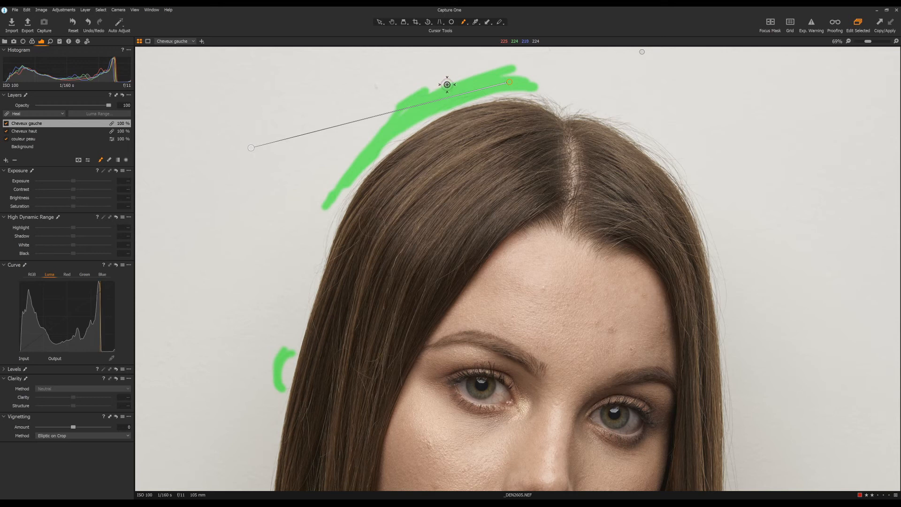
key("m")
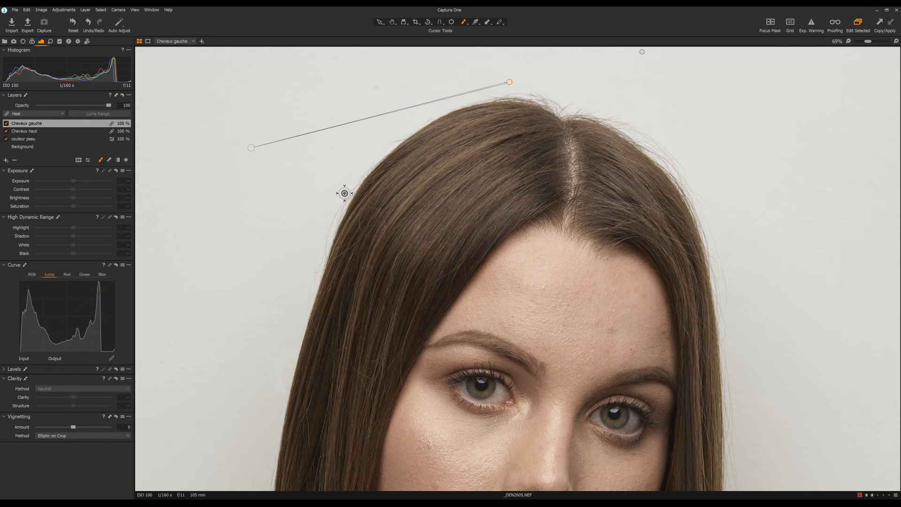
Examine the healed hair outline and surrounding background for leftover flyaways or smudges, both in full view and close up.
left_click_drag(429, 355, 456, 139)
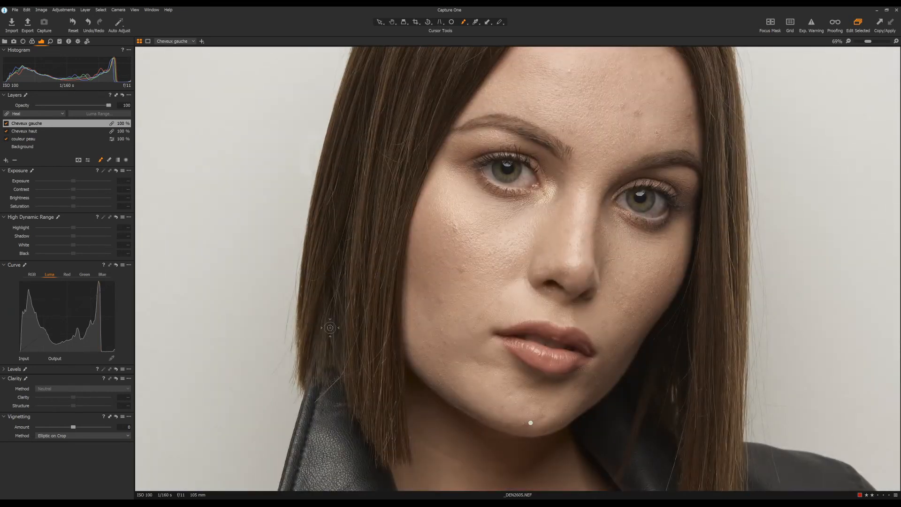
scroll(509, 185, "down", 3)
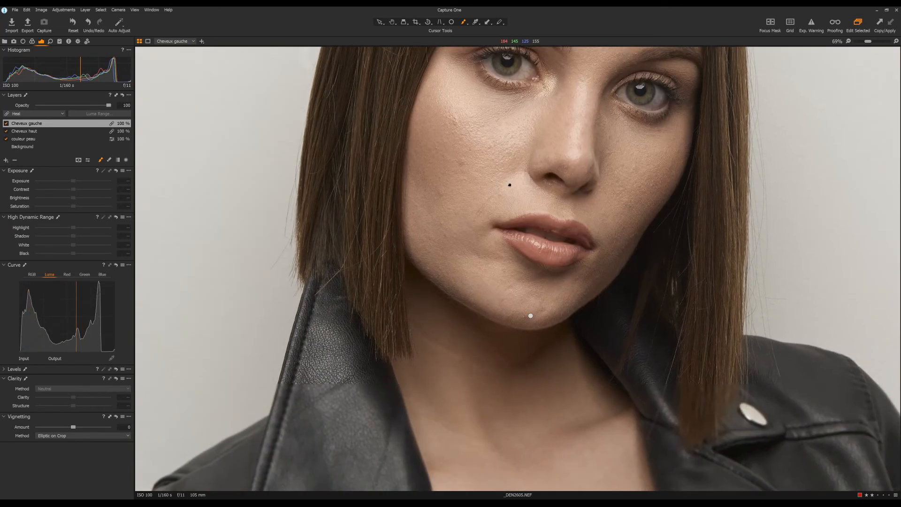
scroll(467, 318, "up", 6)
left_click_drag(489, 264, 497, 282)
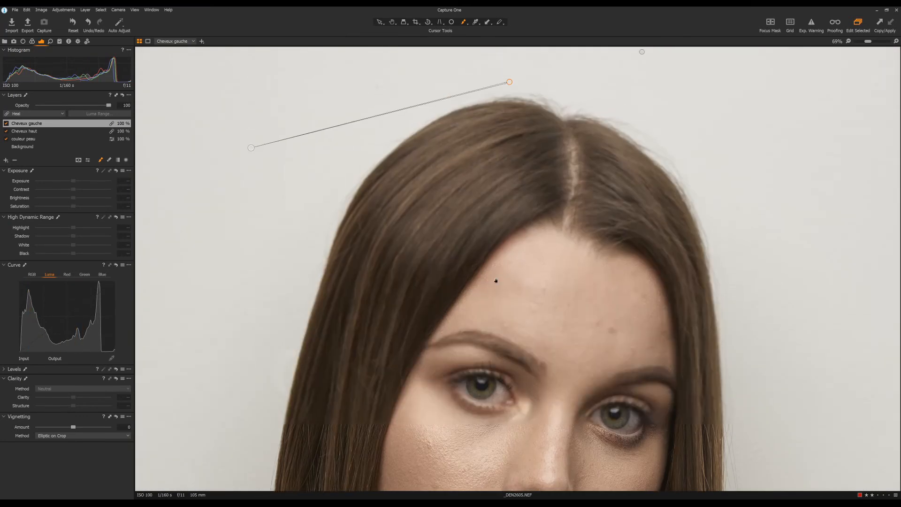
left_click_drag(869, 42, 853, 42)
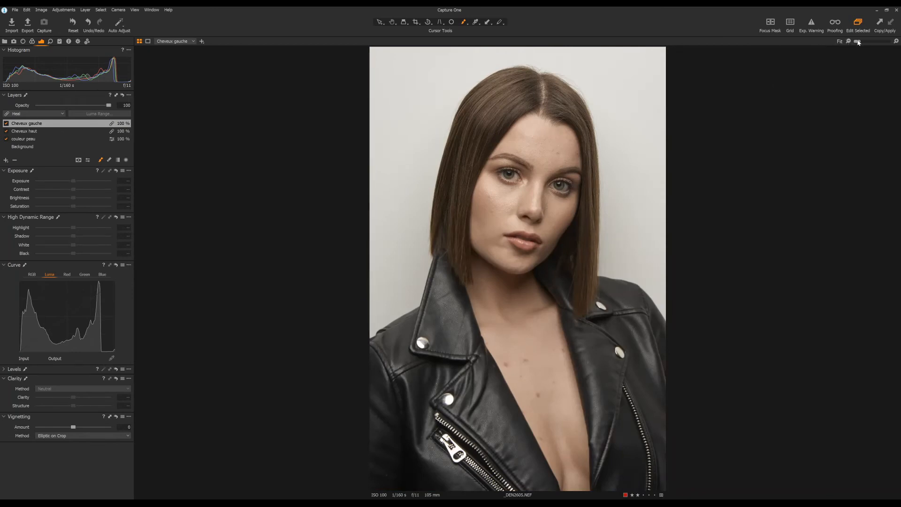
left_click_drag(857, 43, 875, 41)
scroll(462, 446, "up", 10)
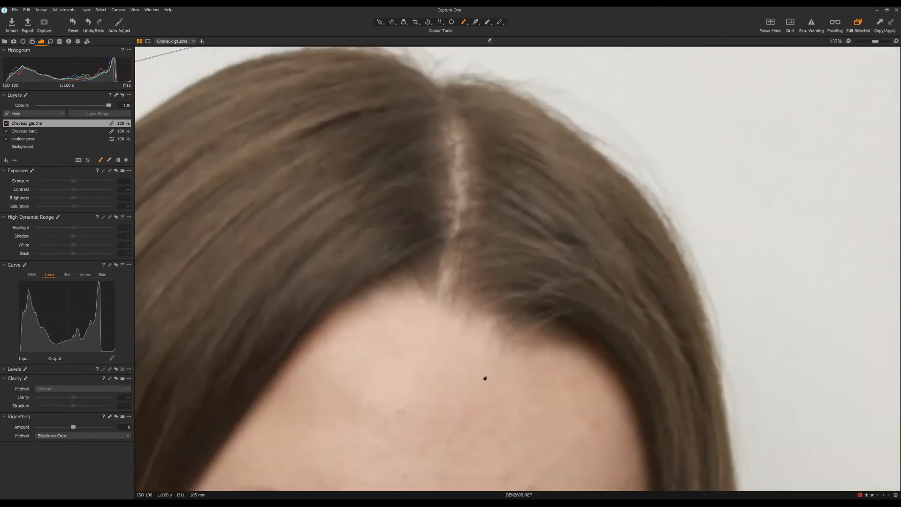
mouse_move(485, 378)
left_mouse_down()
mouse_move(687, 475)
mouse_move(755, 472)
left_mouse_up()
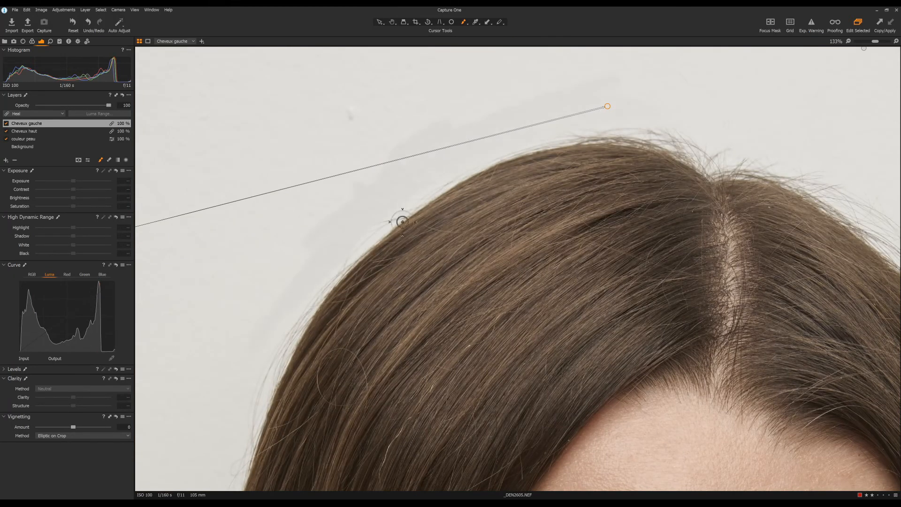
left_click_drag(444, 301, 627, 116)
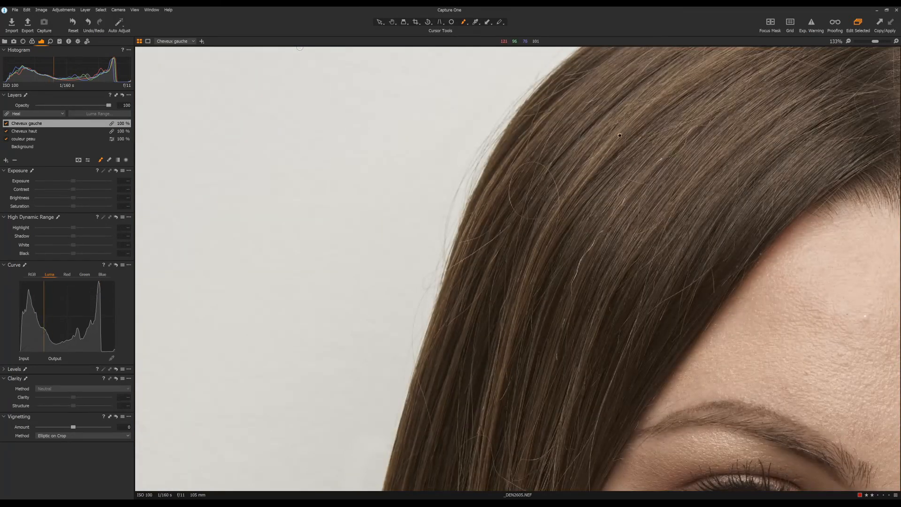
mouse_move(633, 160)
left_mouse_down()
mouse_move(389, 355)
mouse_move(372, 355)
left_mouse_up()
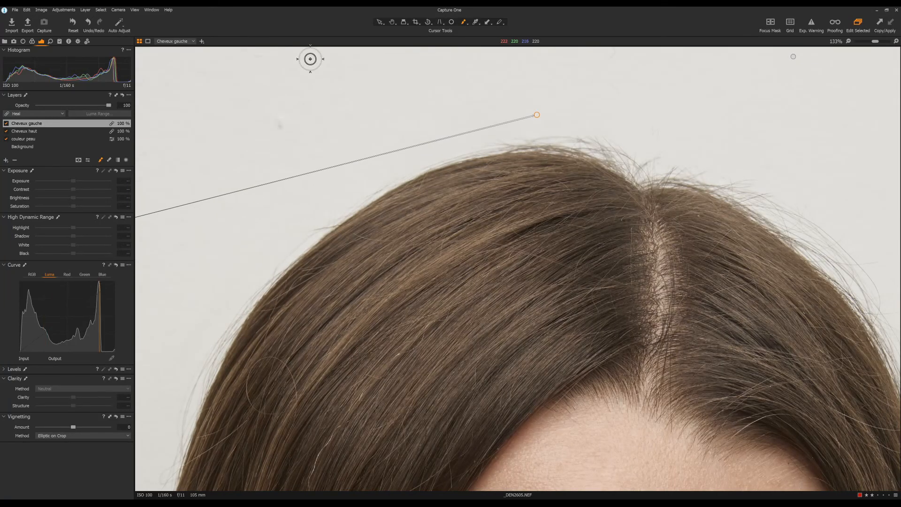
left_click_drag(876, 43, 871, 43)
left_click(868, 43)
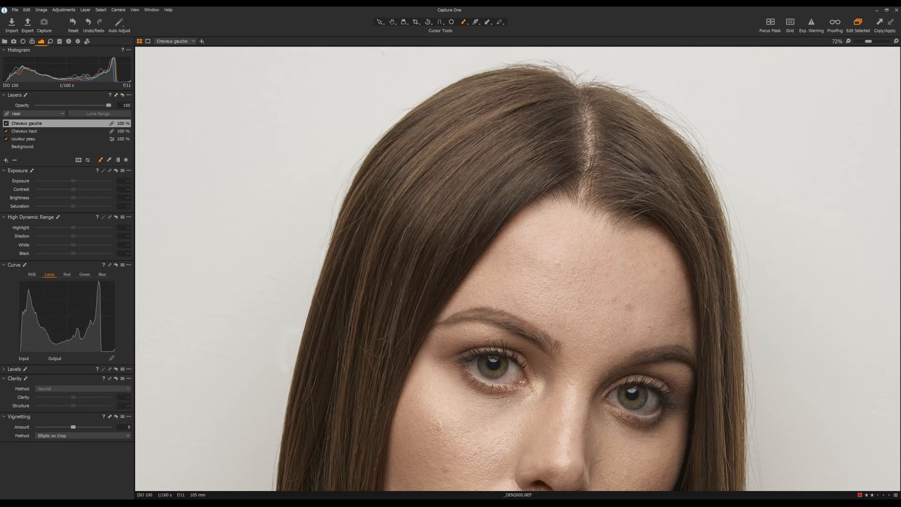
Add a new heal layer and name it "cheveux coiffure".
left_click(7, 161)
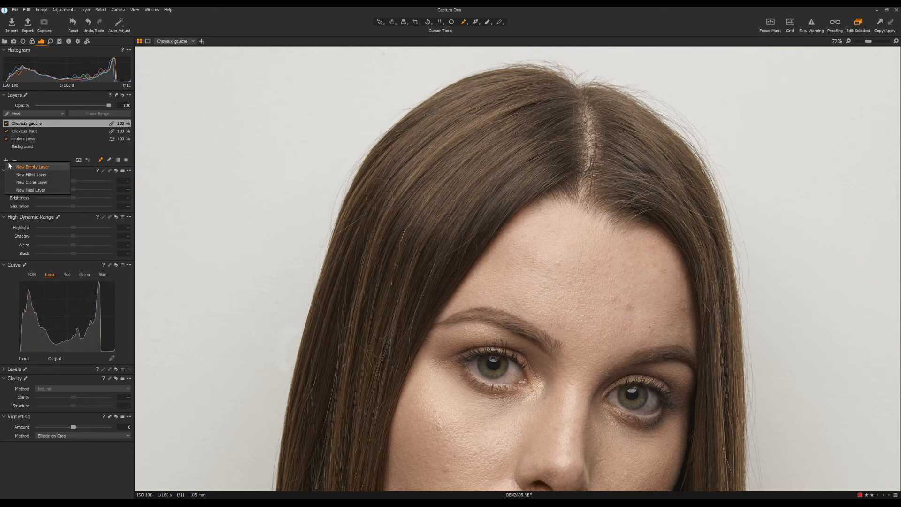
left_click(21, 190)
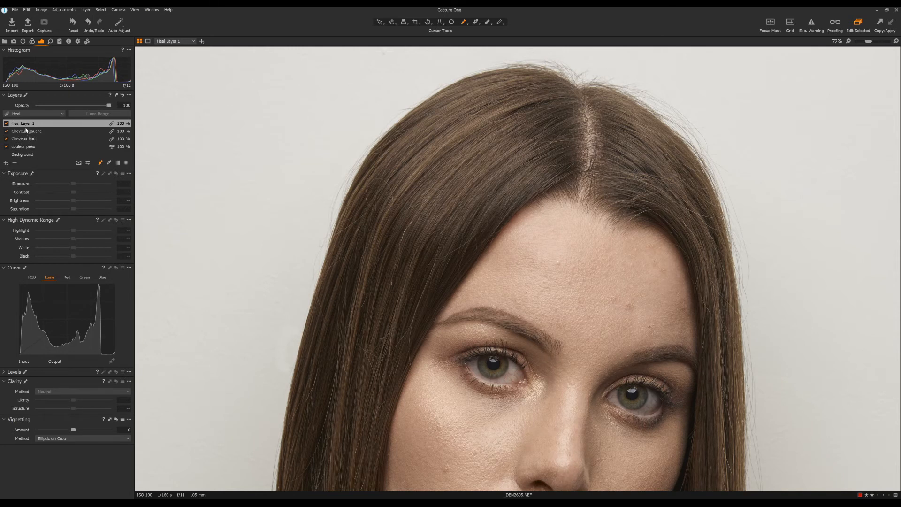
key("BackSpace")
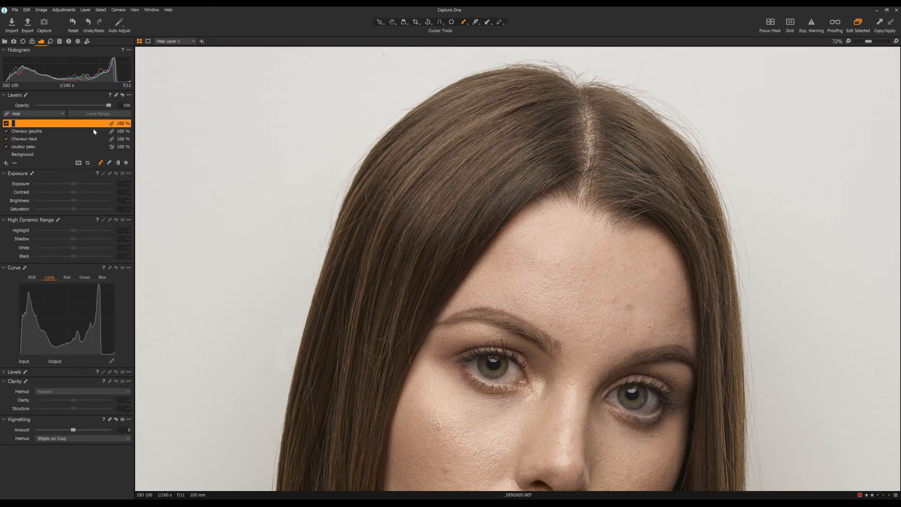
type("cheu")
key("Return")
Heal the light stray hair within the left side of the hairstyle, sourcing from the adjacent strands, and hide the mask.
left_click_drag(869, 42, 872, 42)
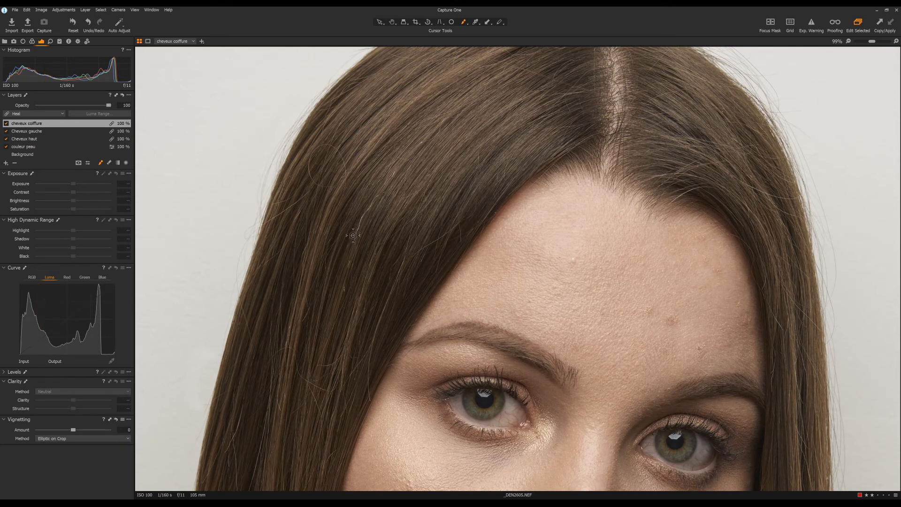
left_click_drag(353, 243, 376, 195)
mouse_move(428, 225)
left_mouse_down()
mouse_move(445, 179)
mouse_move(401, 217)
mouse_move(373, 205)
mouse_move(368, 159)
mouse_move(356, 187)
left_mouse_up()
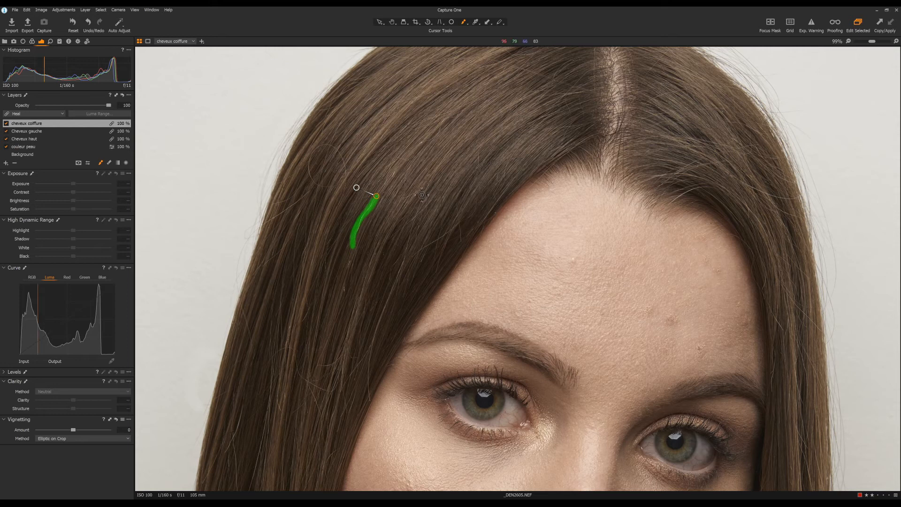
key("m")
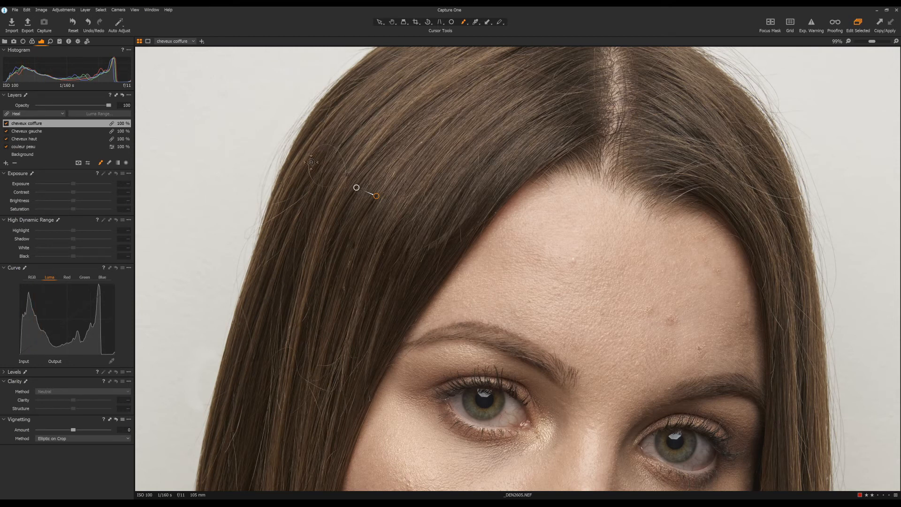
Try healing the curved stray hair near the upper-left edge, move the source point slightly lower, and erase that heal stroke.
mouse_move(333, 188)
left_mouse_down()
mouse_move(340, 184)
mouse_move(325, 187)
left_mouse_up()
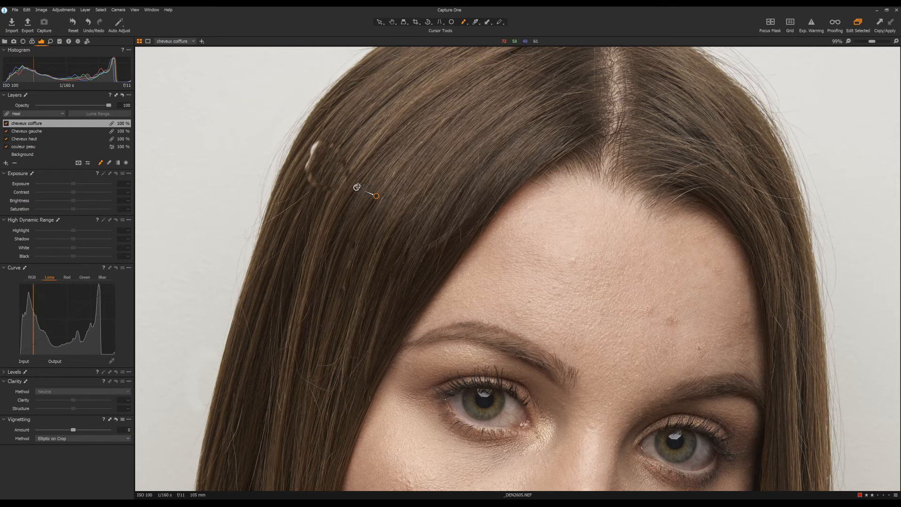
mouse_move(365, 185)
left_mouse_down()
mouse_move(372, 179)
mouse_move(351, 207)
left_mouse_up()
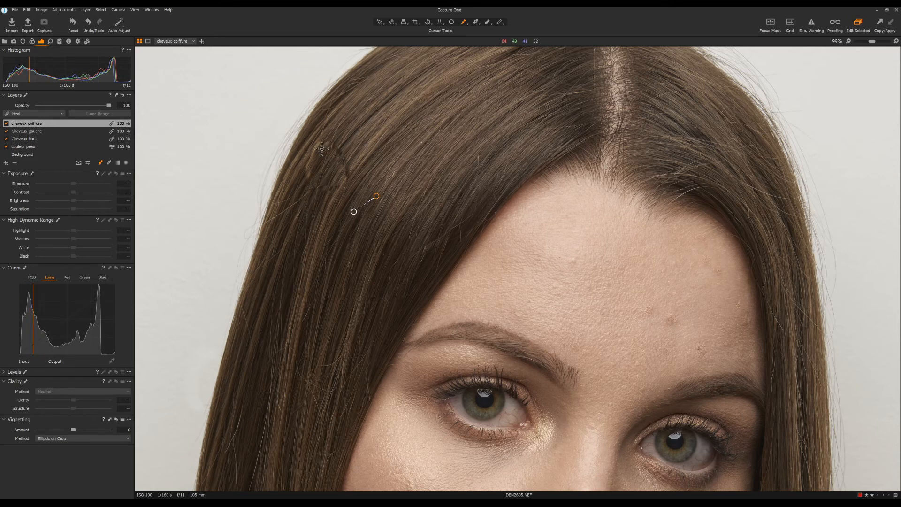
left_click(109, 163)
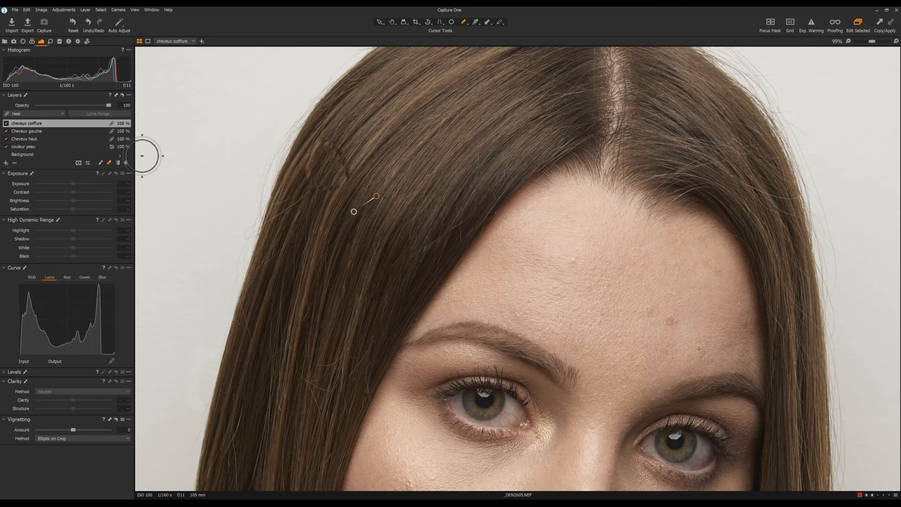
left_click_drag(317, 158, 328, 168)
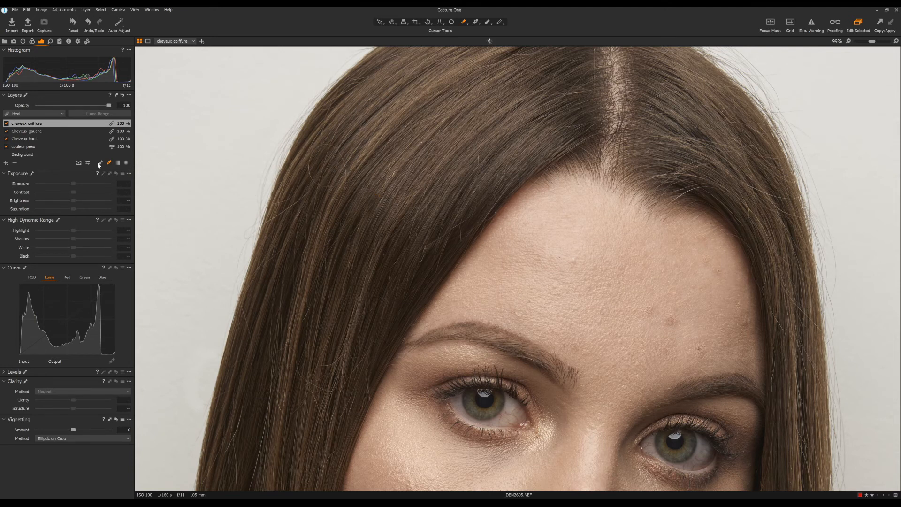
Compare the left side of the hair with the "cheveux coiffure" layer switched off and on.
key("ctrl+shift+m")
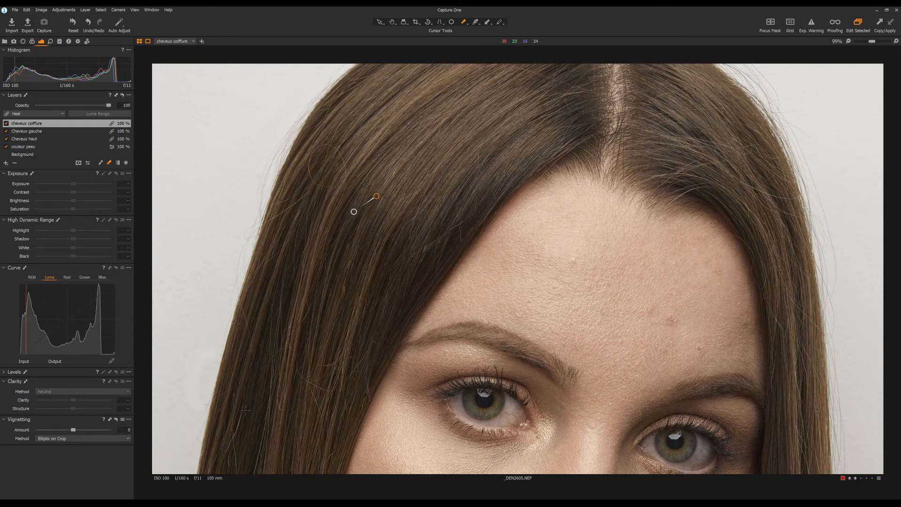
left_click_drag(244, 410, 302, 326)
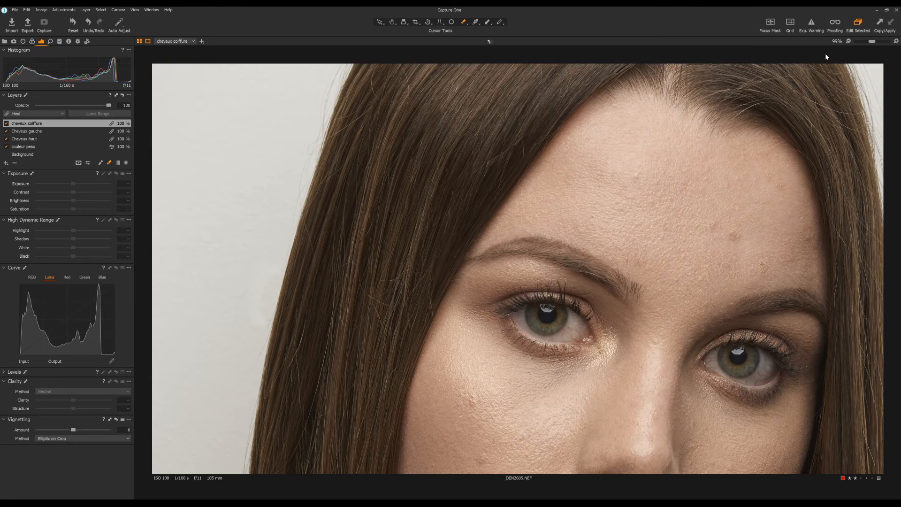
mouse_move(872, 42)
left_mouse_down()
mouse_move(842, 43)
mouse_move(872, 42)
left_mouse_up()
left_click_drag(359, 138, 404, 369)
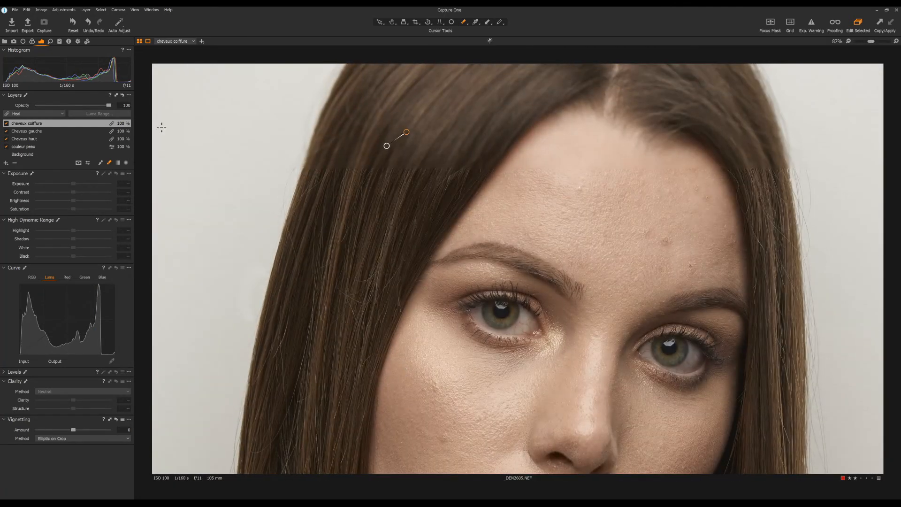
left_click(6, 124)
left_click(7, 123)
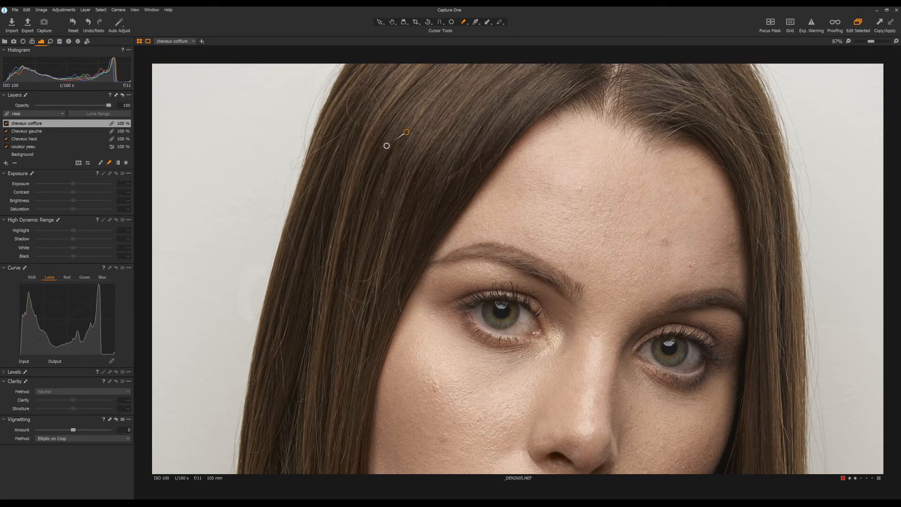
Show the mask, paint more heal strokes over stray strands in the left side of the hair, hide the mask and inspect the result.
key("m")
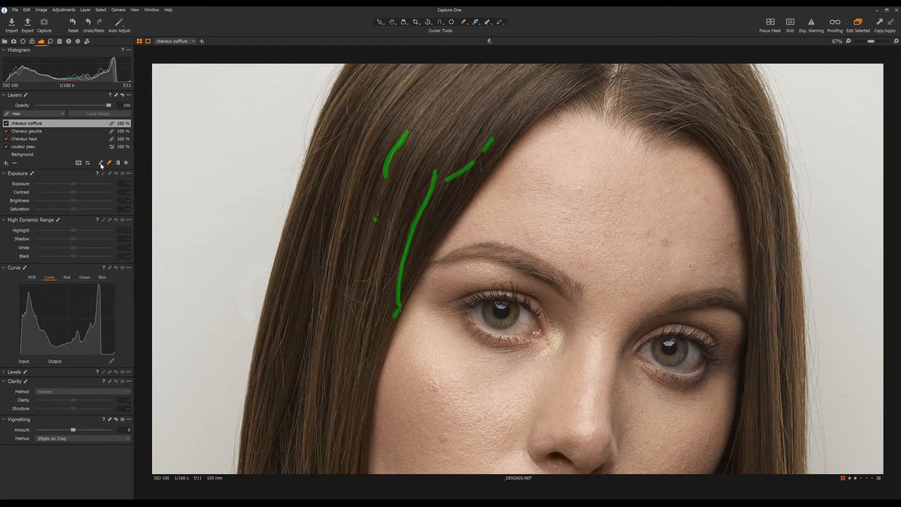
left_click_drag(383, 181, 383, 188)
left_click_drag(289, 313, 282, 347)
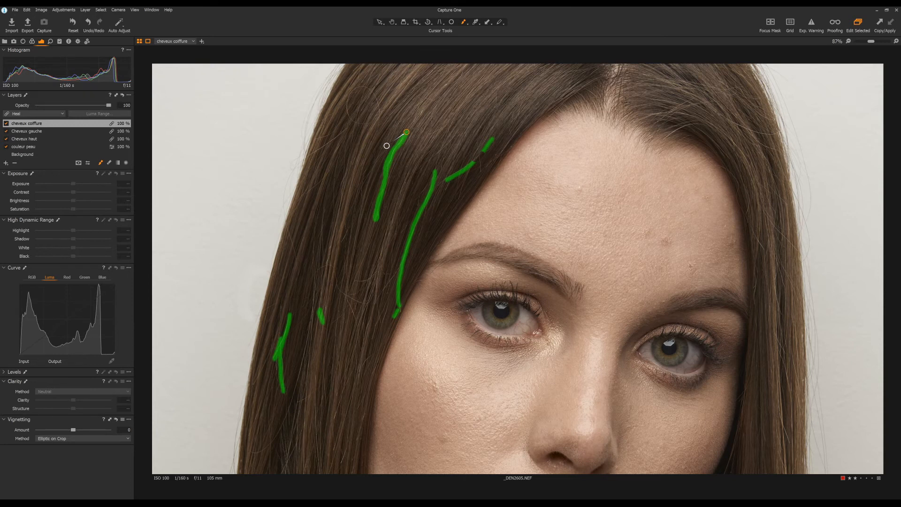
left_click(856, 41)
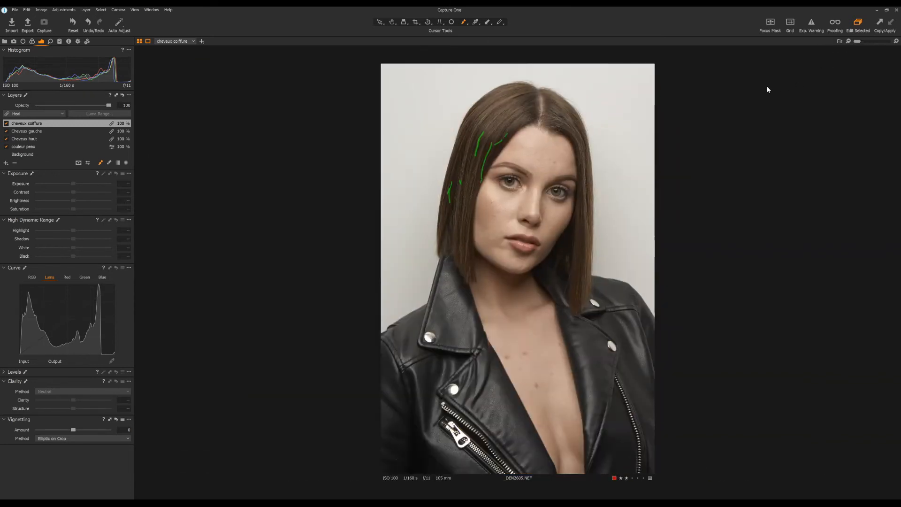
key("m")
left_click_drag(856, 42, 871, 42)
left_click_drag(402, 141, 415, 333)
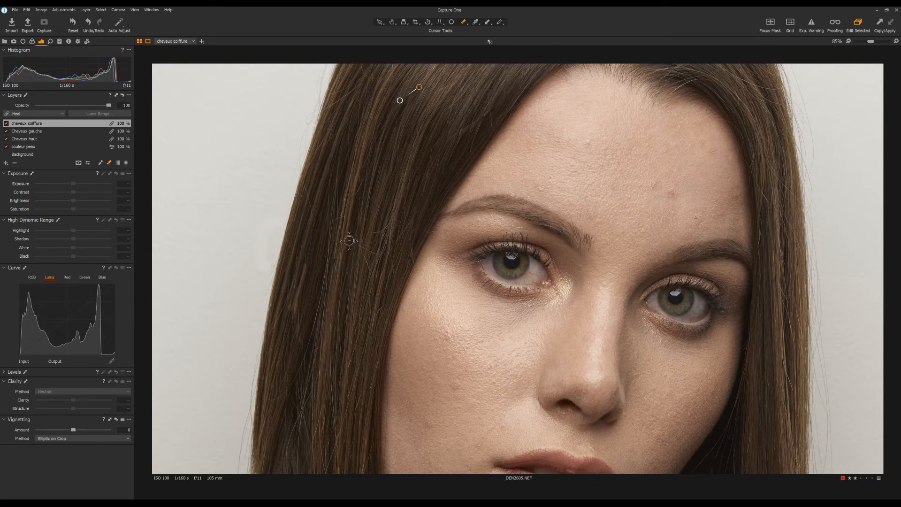
Add a new layer named "cheveux arrondi" and set it as a Heal layer.
left_click_drag(872, 43, 842, 43)
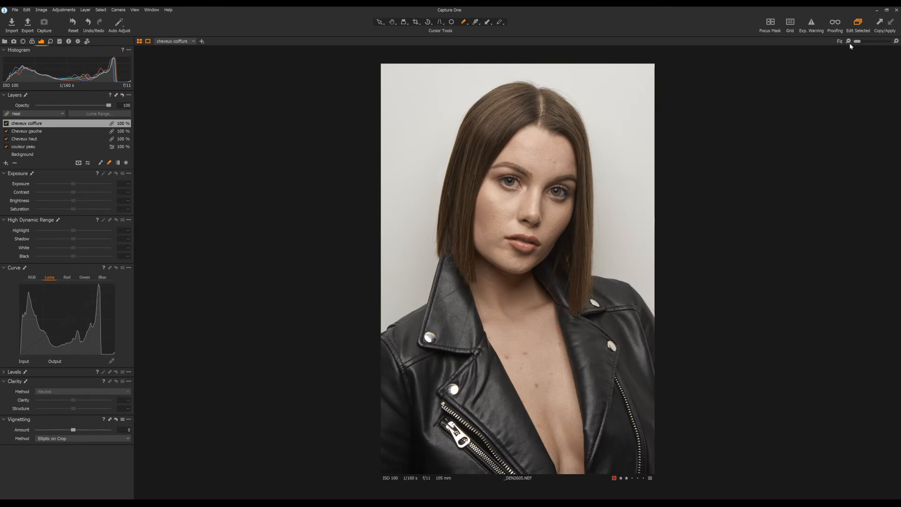
left_click_drag(857, 41, 870, 41)
left_click_drag(491, 94, 470, 306)
left_click_drag(510, 82, 511, 252)
left_click(5, 162)
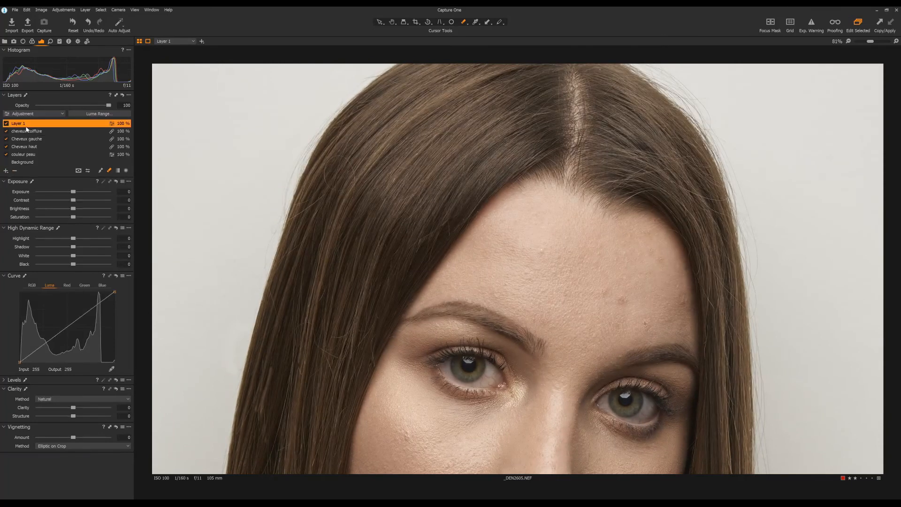
left_click(25, 124)
key("Return")
double_click(44, 125)
left_click(13, 115)
left_click(18, 131)
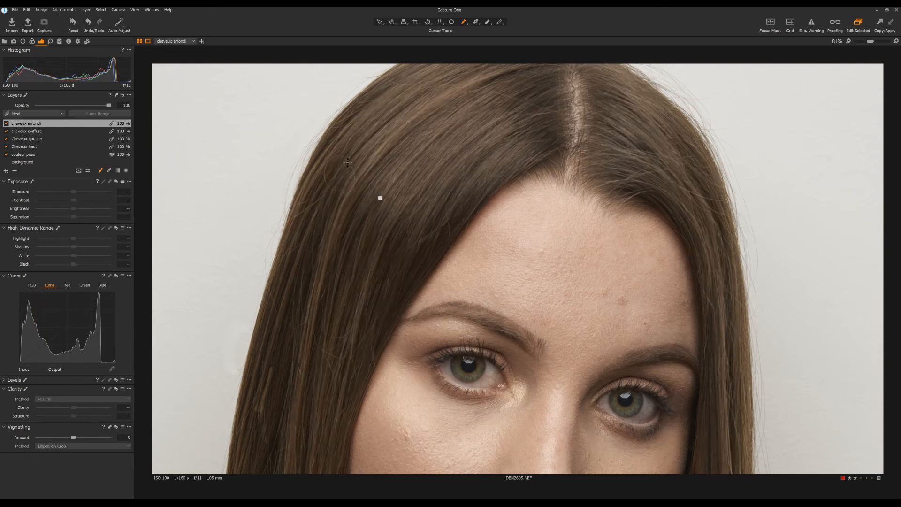
Heal the stray hairs on the rounded upper-left part of the hairstyle and move the source point onto the adjacent strands.
left_click_drag(355, 182, 324, 167)
mouse_move(407, 211)
left_mouse_down()
mouse_move(388, 191)
mouse_move(380, 141)
mouse_move(358, 152)
mouse_move(326, 209)
mouse_move(335, 177)
mouse_move(349, 181)
left_mouse_up()
left_click_drag(870, 43, 877, 43)
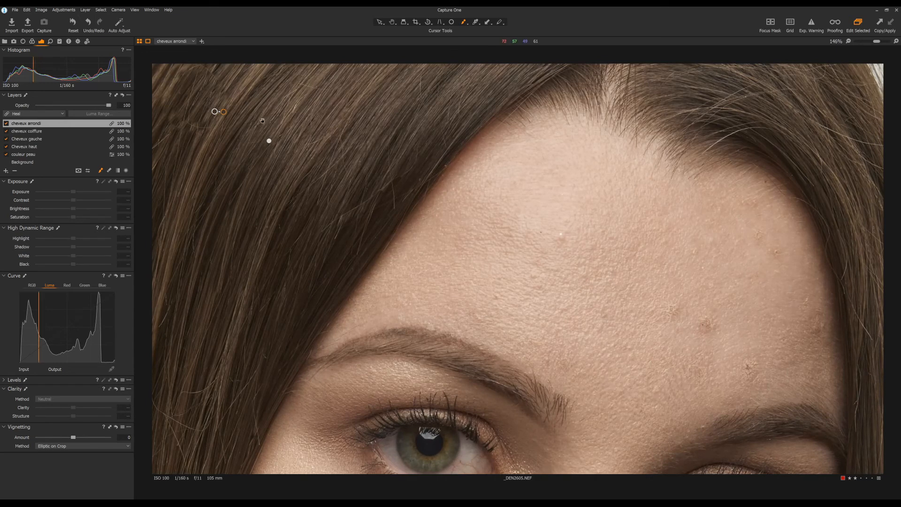
left_click_drag(237, 123, 432, 241)
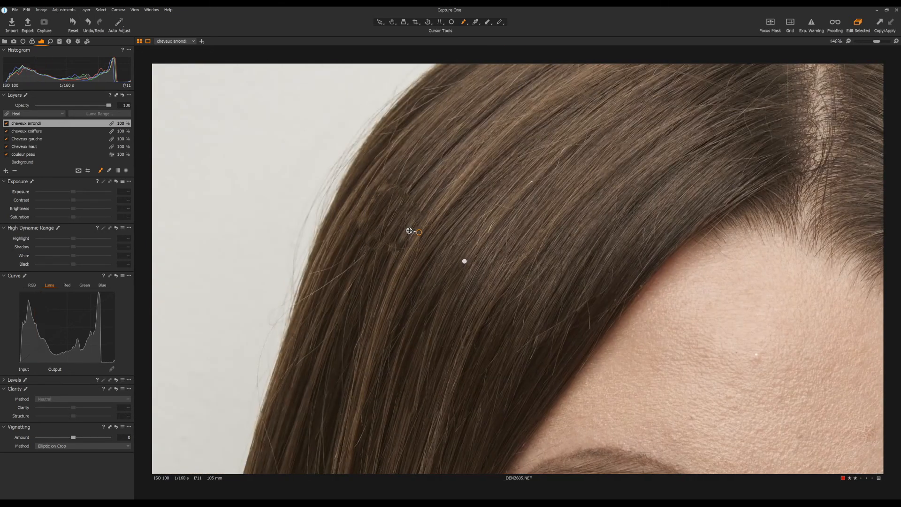
left_click_drag(412, 229, 424, 220)
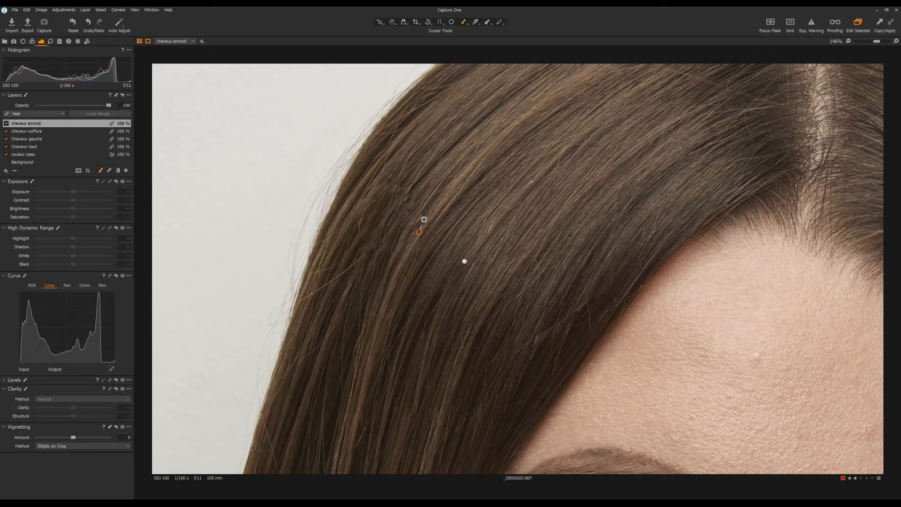
Add another new layer and name it "Peau front droite".
left_click_drag(876, 43, 826, 44)
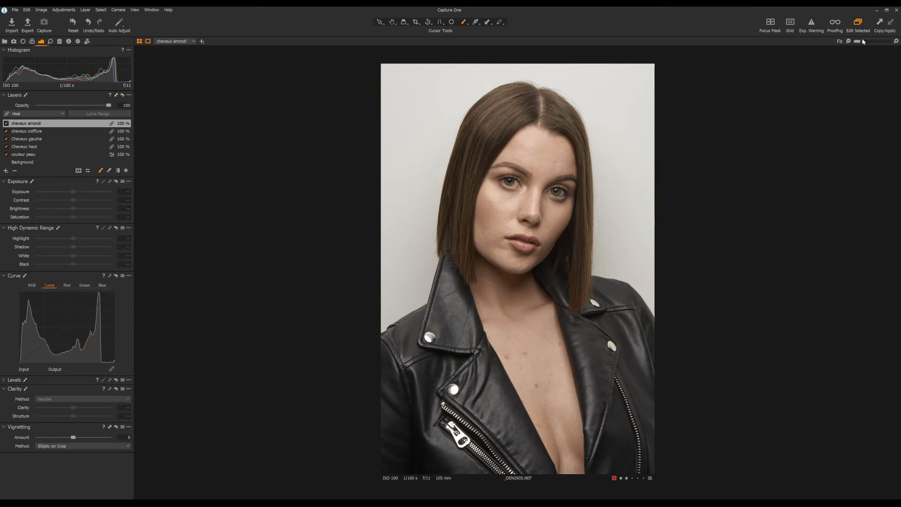
left_click_drag(857, 41, 872, 41)
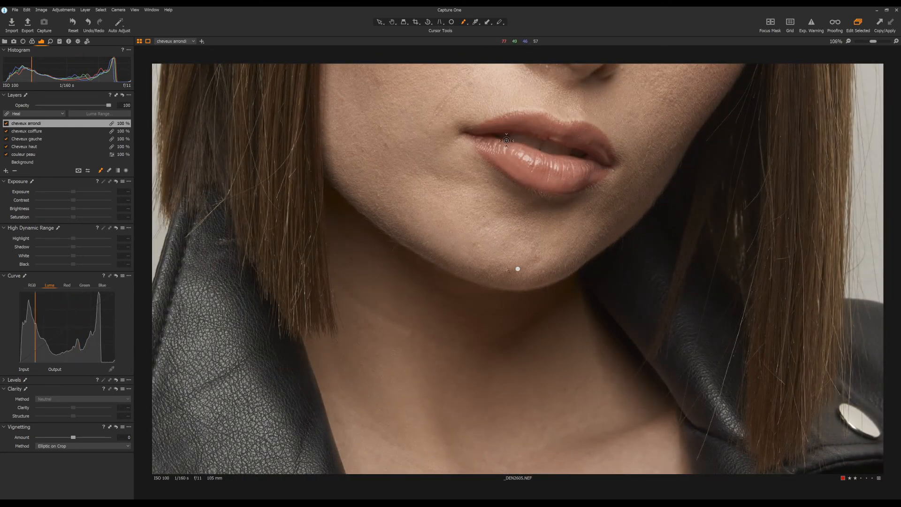
left_click(6, 171)
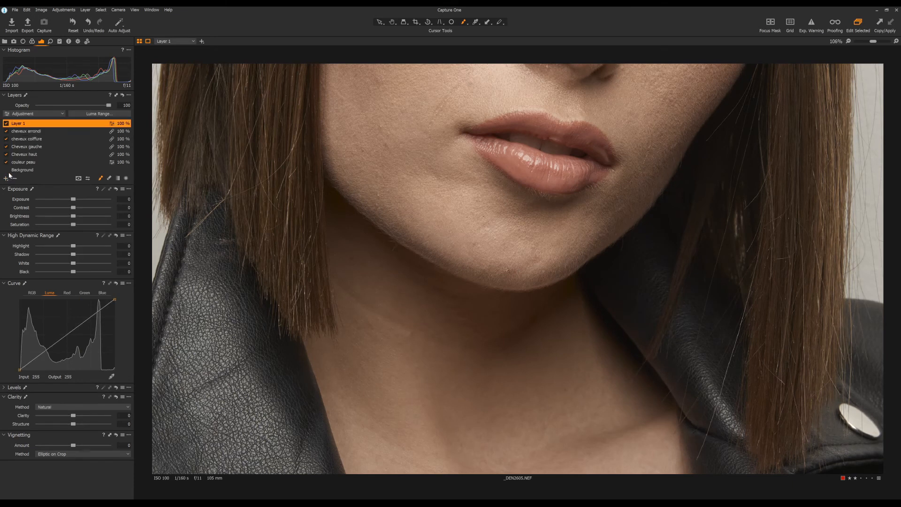
double_click(32, 125)
key("Delete")
key("Delete")
key("Delete")
type("Peau front droite")
key("Return")
Set the "Peau front droite" layer to Heal and heal the main blemish on the right of the forehead, sourcing from the skin beside it.
left_click_drag(611, 112, 560, 462)
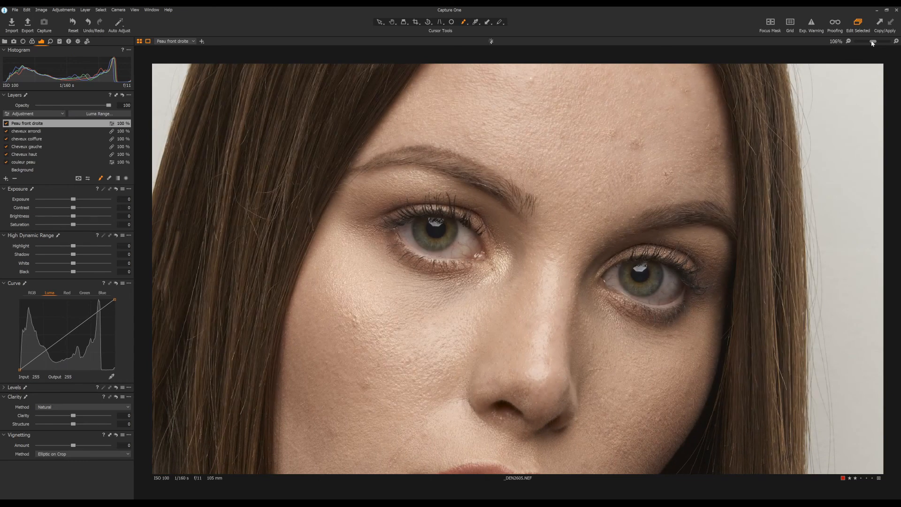
left_click_drag(873, 43, 866, 42)
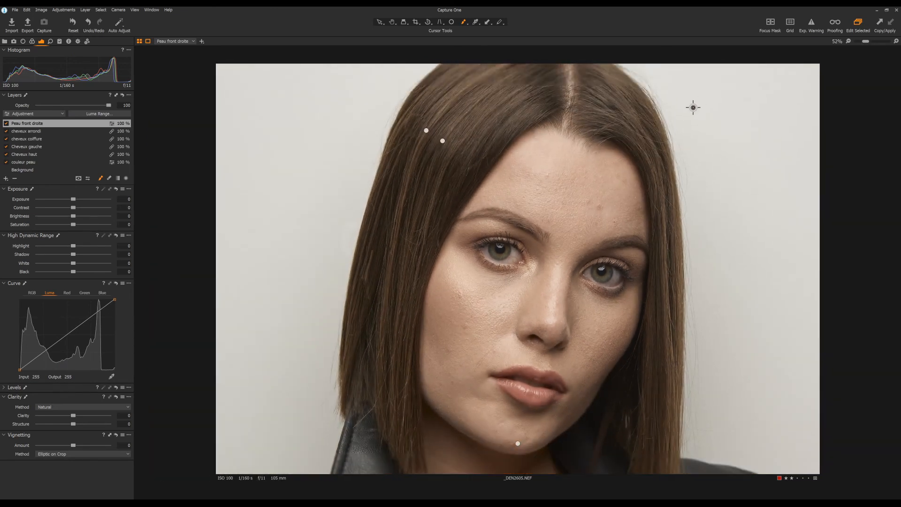
left_click_drag(673, 177, 547, 207)
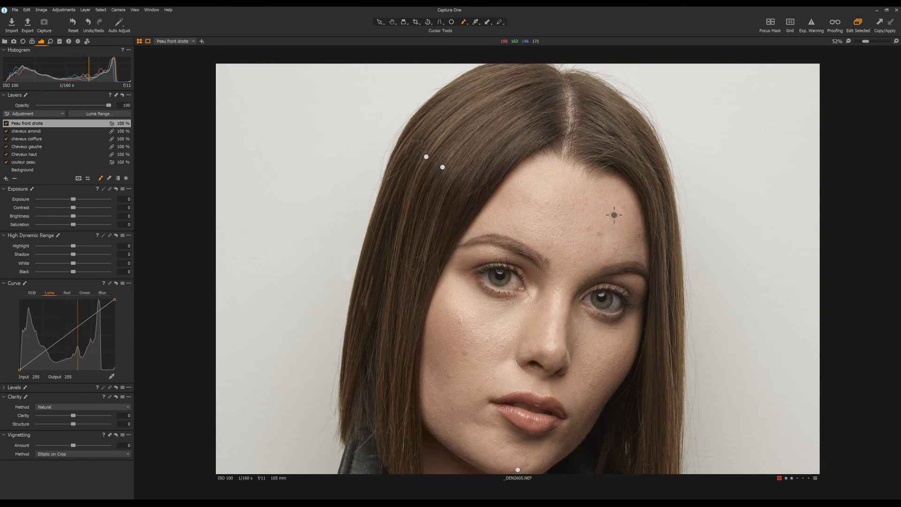
left_click(598, 233)
left_click(59, 115)
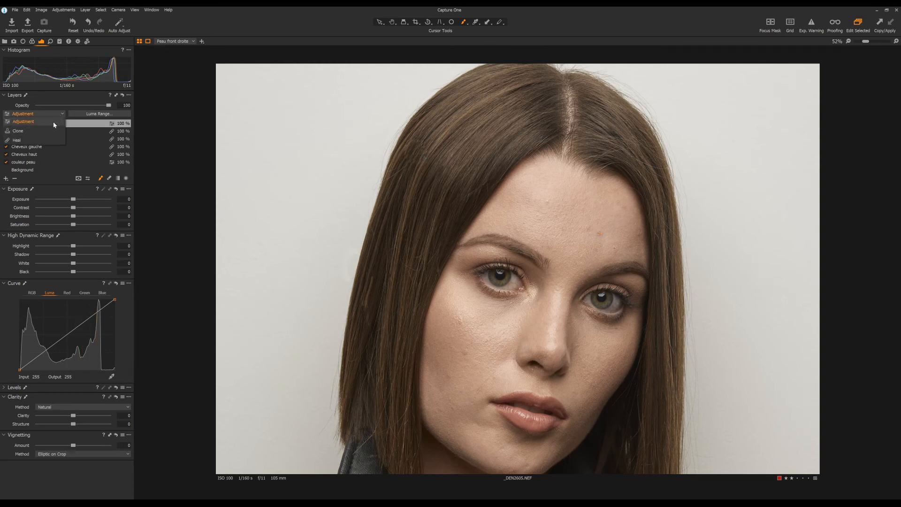
left_click(56, 125)
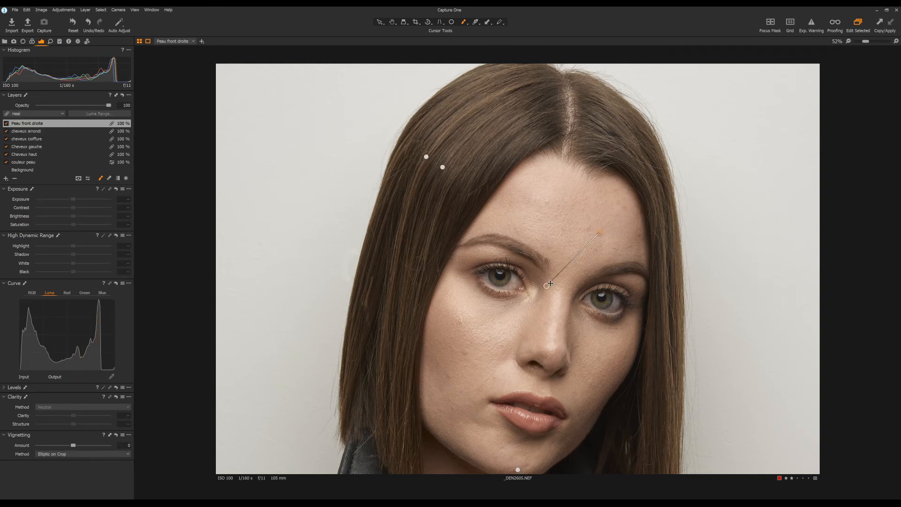
mouse_move(546, 286)
left_mouse_down()
mouse_move(585, 244)
mouse_move(612, 234)
left_mouse_up()
Paint heal strokes over the remaining small blemishes across both sides of the forehead.
left_click_drag(587, 229, 592, 225)
left_click(549, 200)
left_click(539, 216)
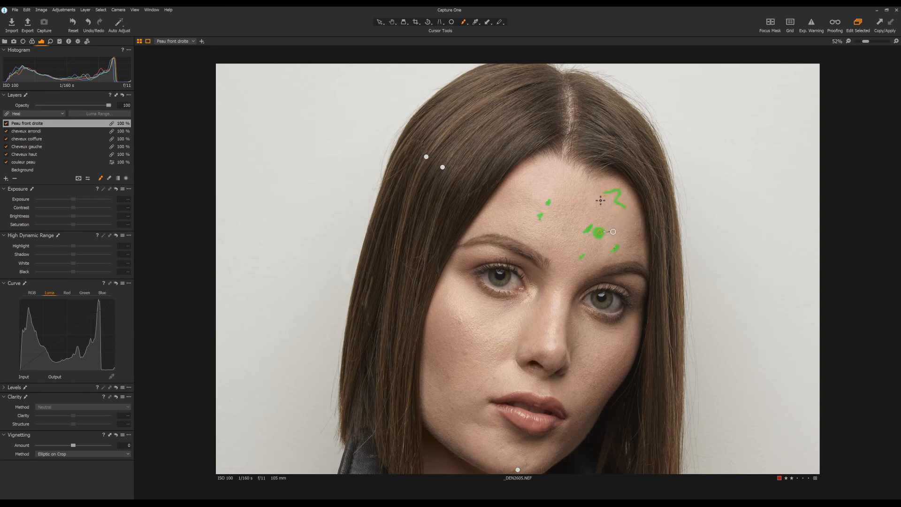
mouse_move(601, 218)
left_mouse_down()
mouse_move(603, 208)
mouse_move(594, 208)
left_mouse_up()
Erase parts of the heal mask near the right hairline of the forehead and check the area with the mask shown and hidden.
left_click(110, 179)
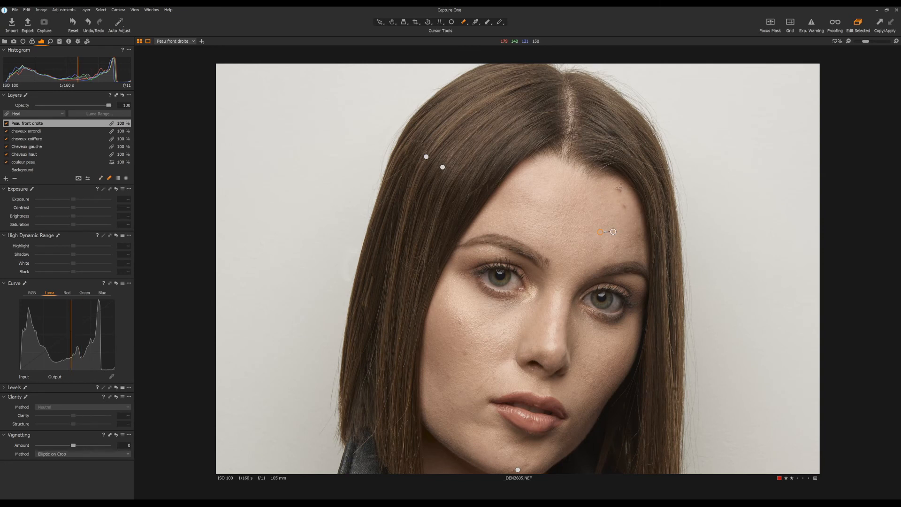
left_click_drag(620, 197, 625, 205)
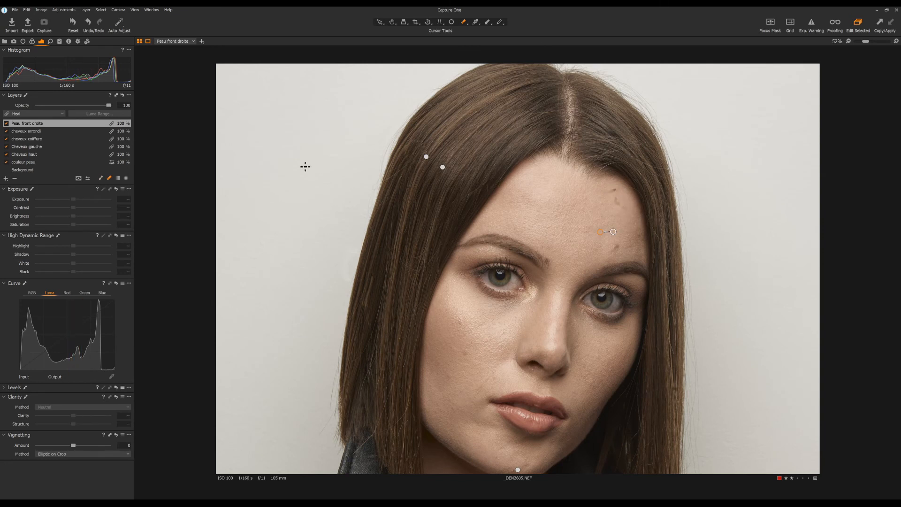
right_click(93, 179)
left_click_drag(93, 178, 98, 179)
left_click(664, 194)
key("m")
key("m")
key("m")
key("m")
key("m")
key("m")
key("m")
Add a new Heal layer named "Peau front doite-chevux".
left_click(101, 179)
left_click(6, 178)
left_click(36, 114)
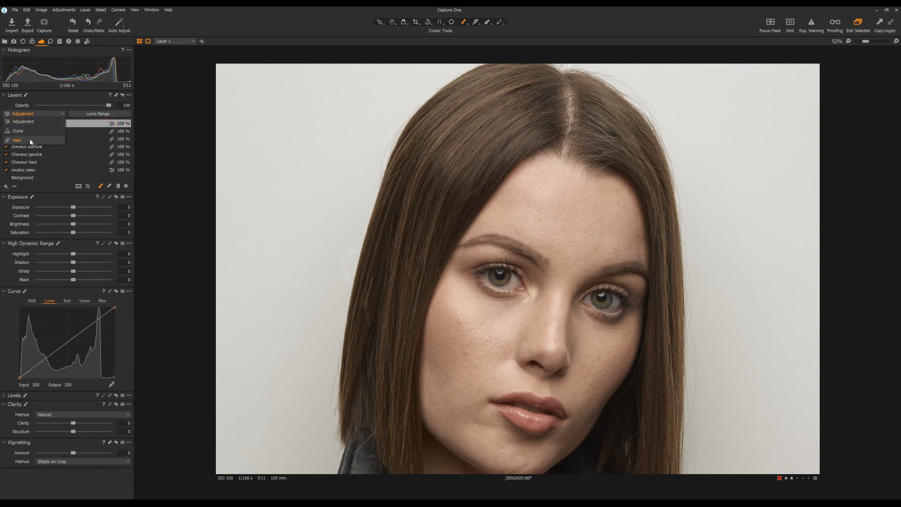
left_click(28, 133)
double_click(22, 123)
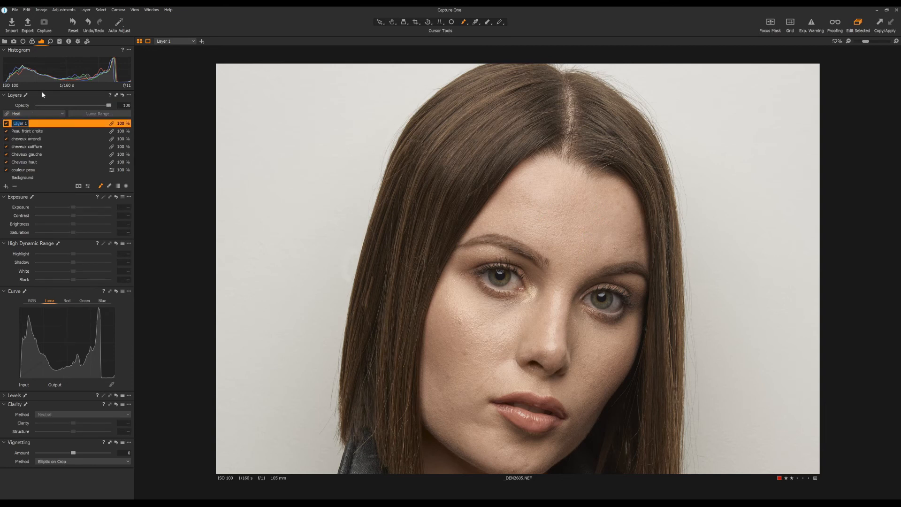
type("Peau")
type(" front gauchevux")
key("Return")
left_click(44, 113)
left_click(44, 113)
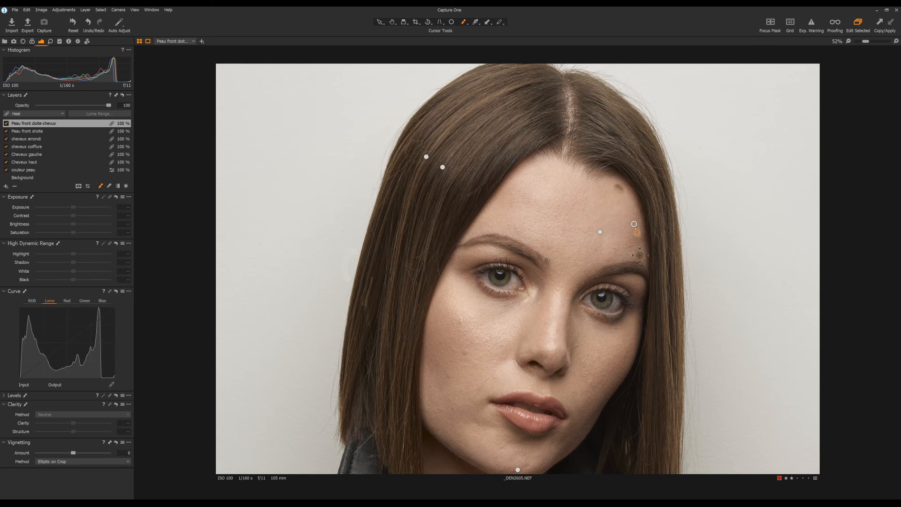
Heal the blemishes on the right of the forehead near the hairline, hide the mask, and place the source point just below the sampled spot.
left_click(614, 189)
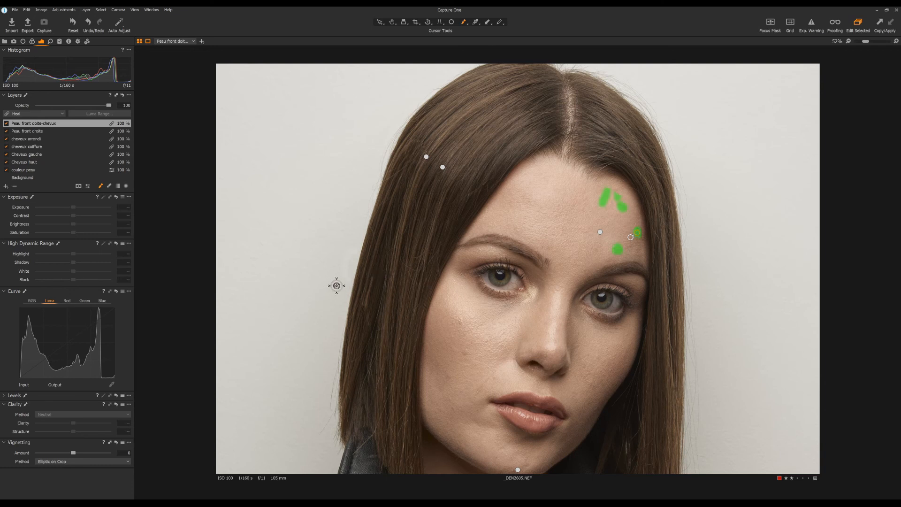
key("m")
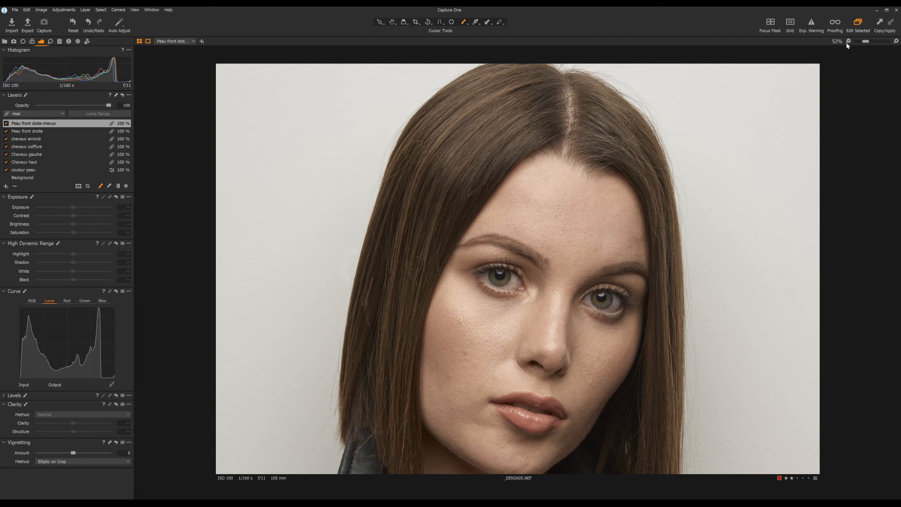
left_click_drag(865, 41, 875, 42)
right_click(736, 182)
mouse_move(735, 182)
left_mouse_down()
mouse_move(702, 219)
mouse_move(737, 193)
mouse_move(739, 178)
left_mouse_up()
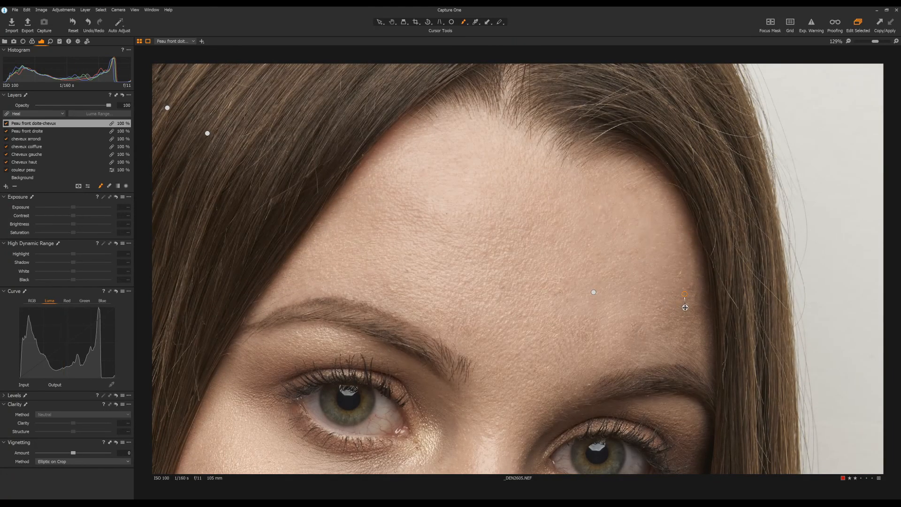
left_click_drag(685, 308, 685, 305)
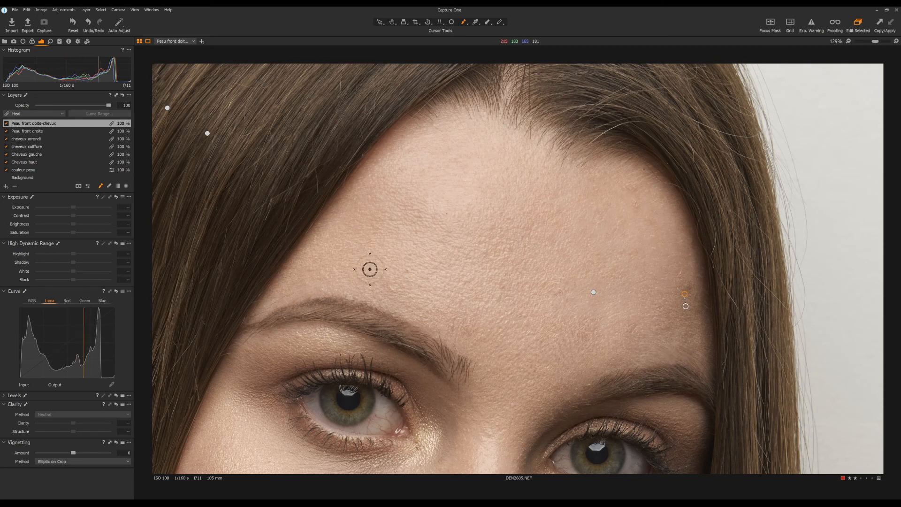
Compare the forehead with the "Peau front doite-chevux" layer switched off and on, and inspect the whole face.
left_click(6, 124)
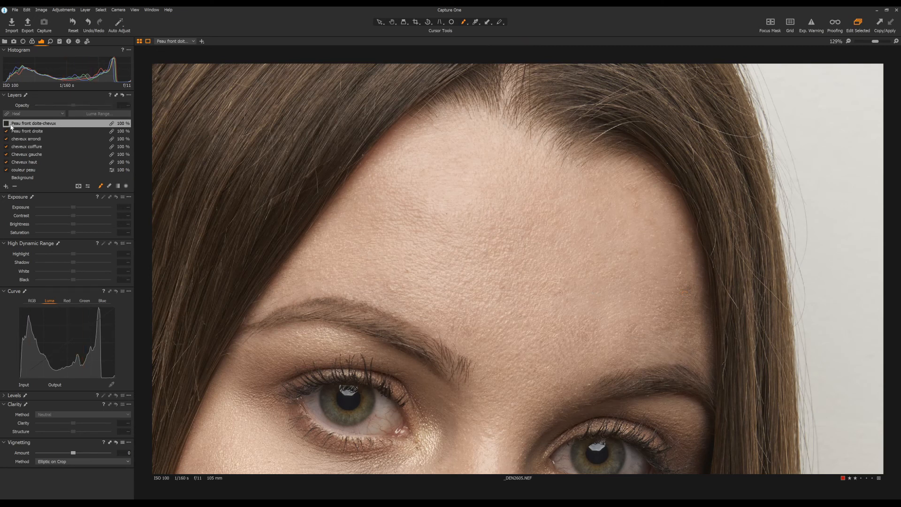
left_click(6, 124)
mouse_move(874, 44)
left_mouse_down()
mouse_move(858, 43)
mouse_move(870, 43)
left_mouse_up()
left_click_drag(730, 113, 684, 239)
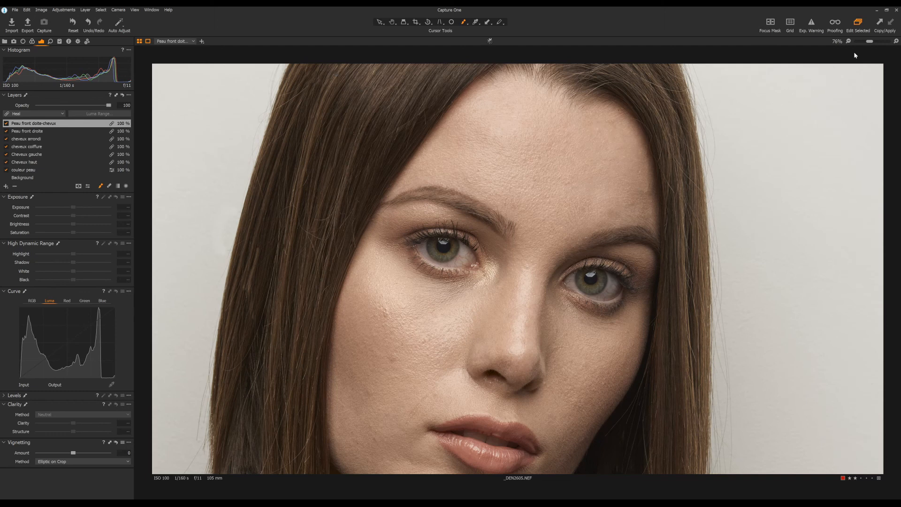
Add a new Heal layer named "joue".
left_click_drag(866, 42, 853, 43)
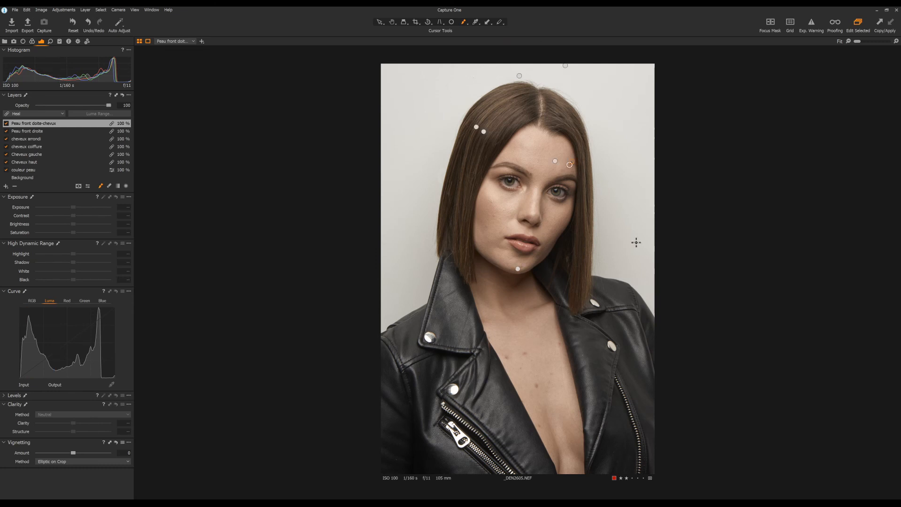
left_click(6, 186)
left_click(44, 113)
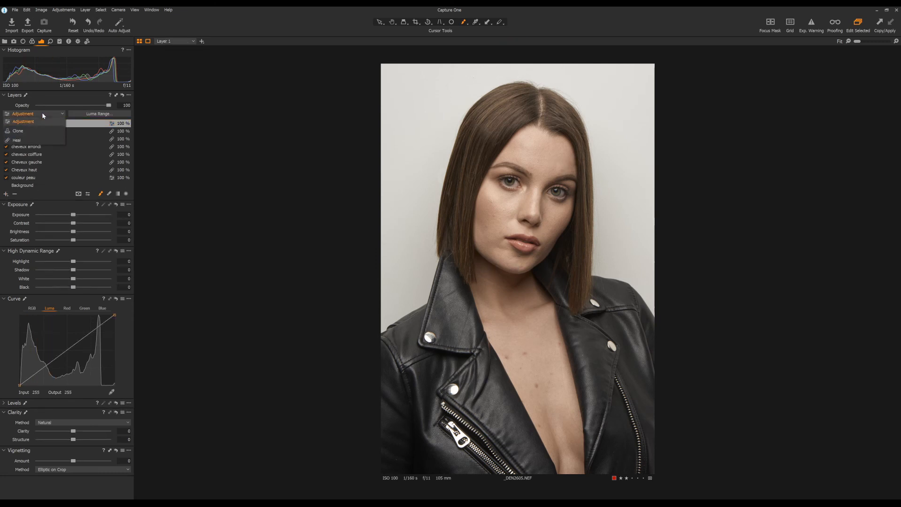
left_click(27, 141)
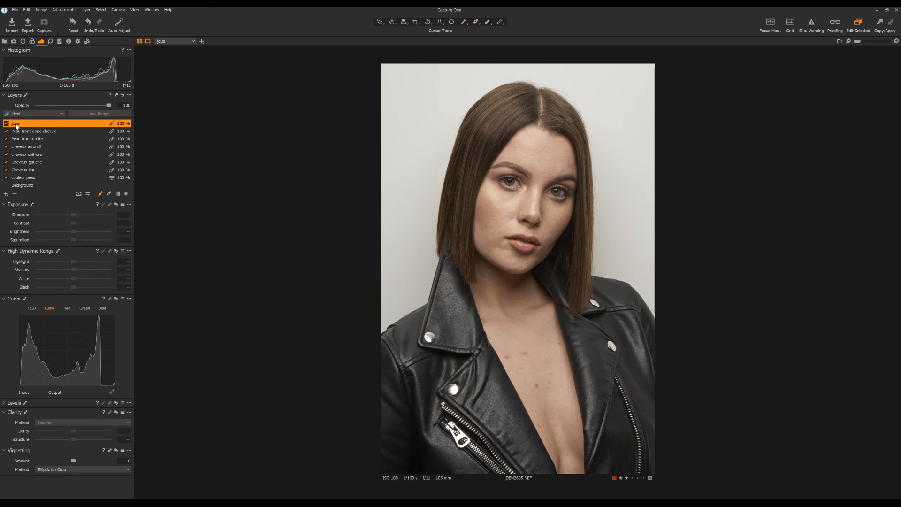
Heal the blemishes on the left cheek and move the source point close beside them.
left_click_drag(858, 43, 864, 43)
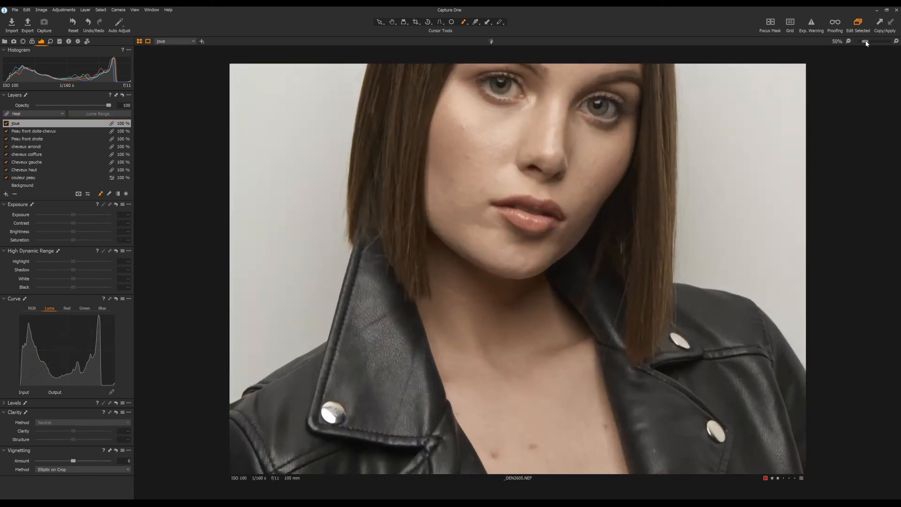
left_click(471, 159)
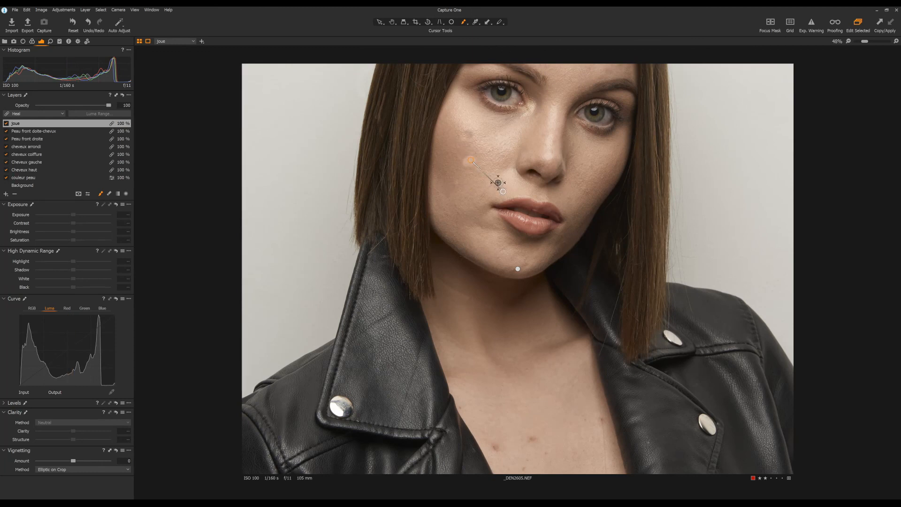
left_click_drag(490, 177, 499, 186)
left_click_drag(503, 188, 485, 176)
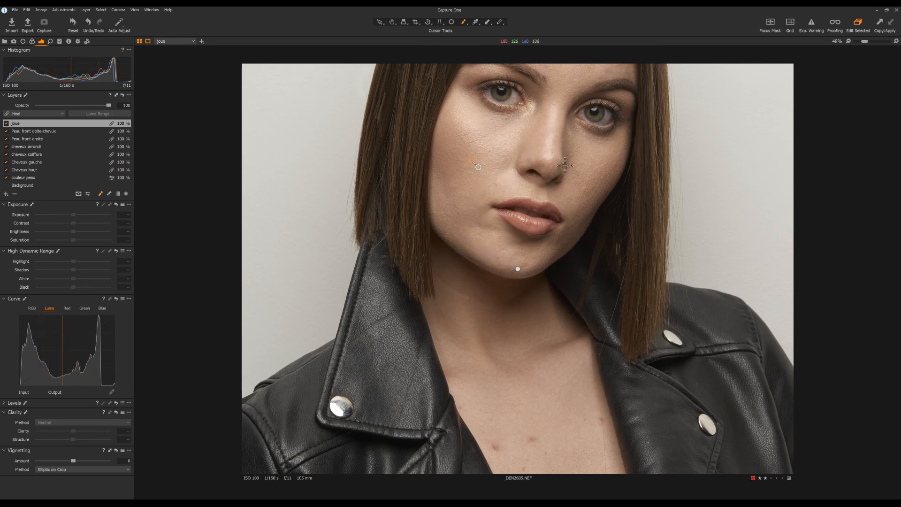
Try the forehead as source for the cheek heal, and return the source point to just below the cheek blemish.
left_click_drag(768, 185, 694, 311)
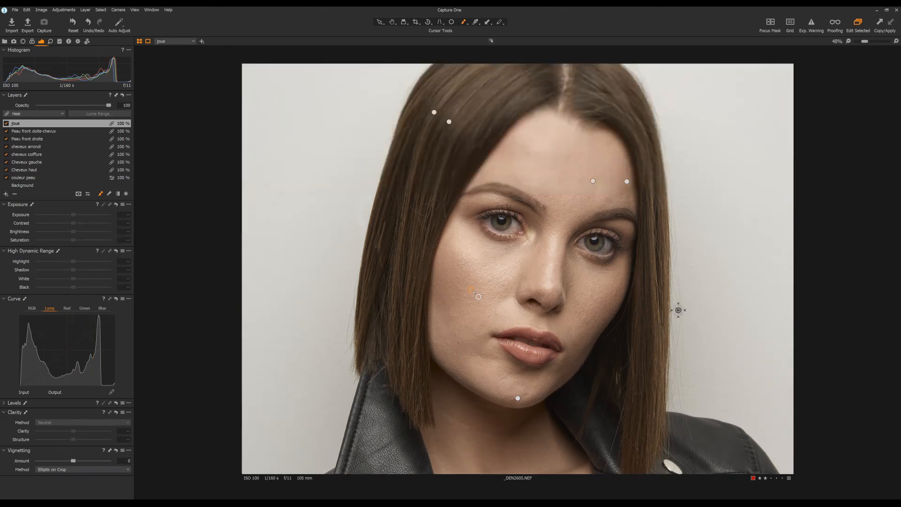
left_click_drag(479, 294, 564, 168)
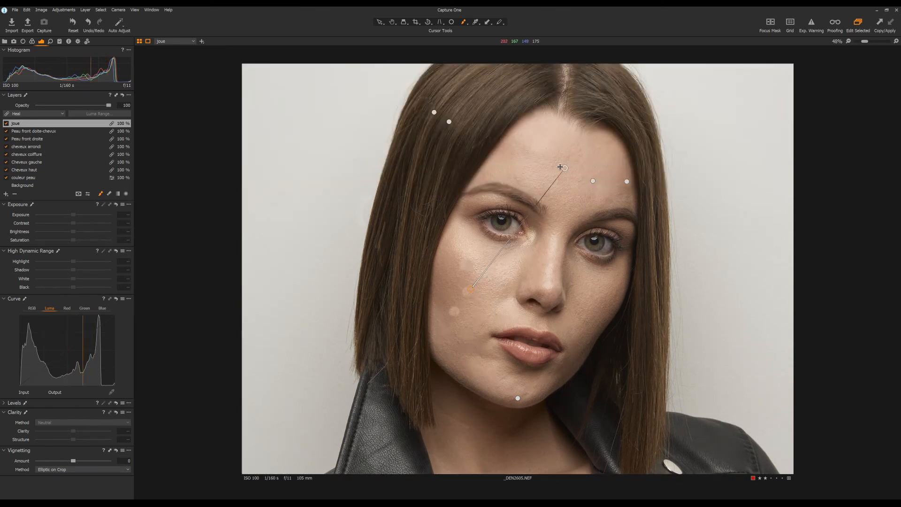
left_click_drag(564, 168, 475, 297)
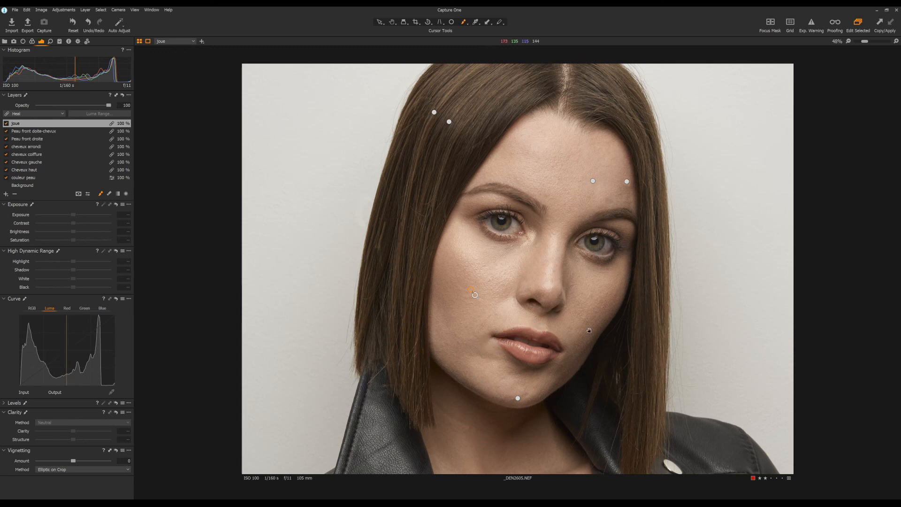
Heal the remaining blemishes on the shaded cheek and along the jawline with the brush on the "joue" layer.
scroll(598, 293, "down", 2)
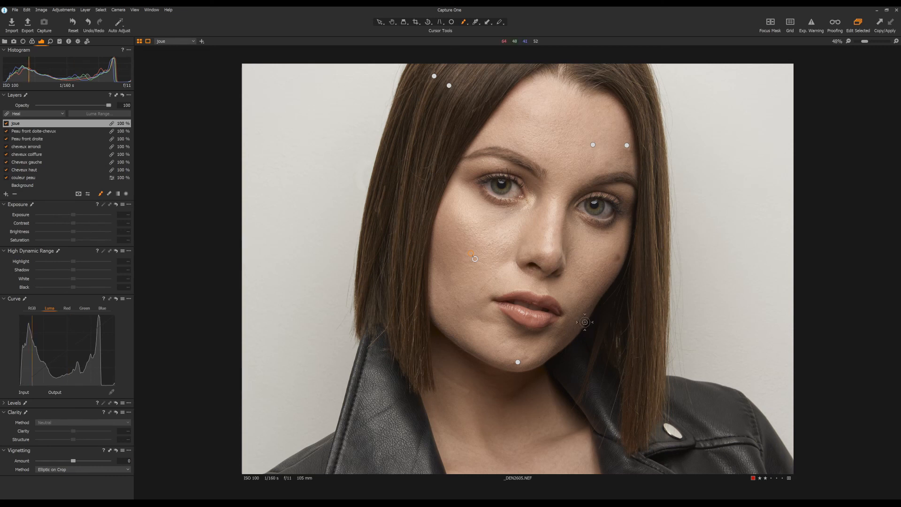
left_click(110, 193)
left_click(101, 194)
left_click_drag(865, 41, 869, 42)
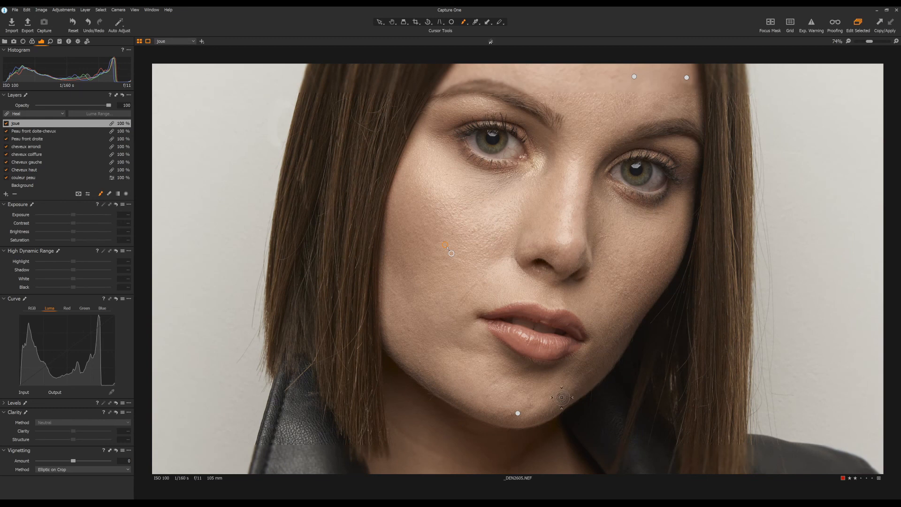
right_click(629, 384)
left_click_drag(602, 374, 603, 379)
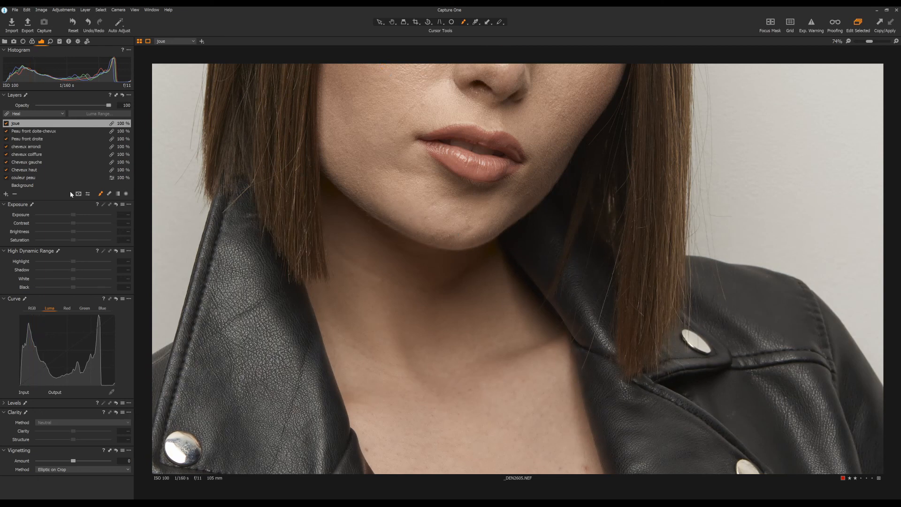
Add a new Heal layer named "menton" and heal the blemish on the chin from the skin close beside it.
left_click(6, 194)
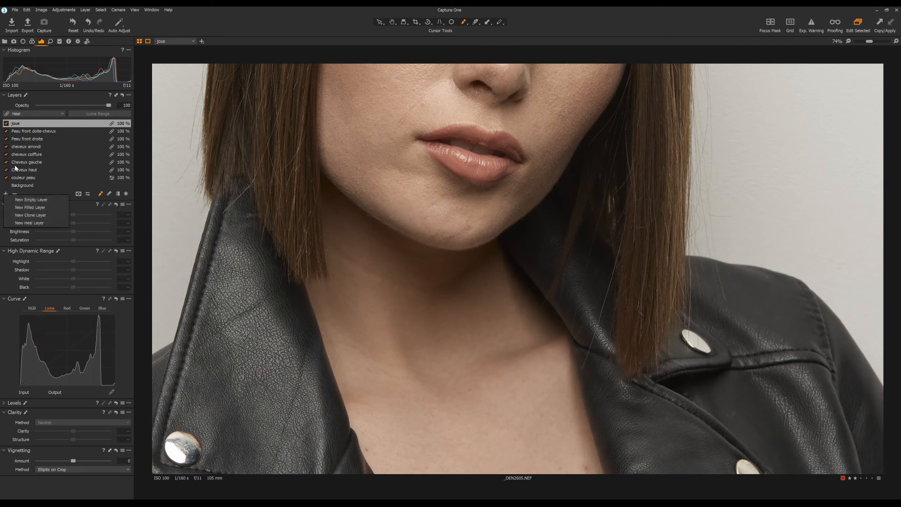
left_click(30, 223)
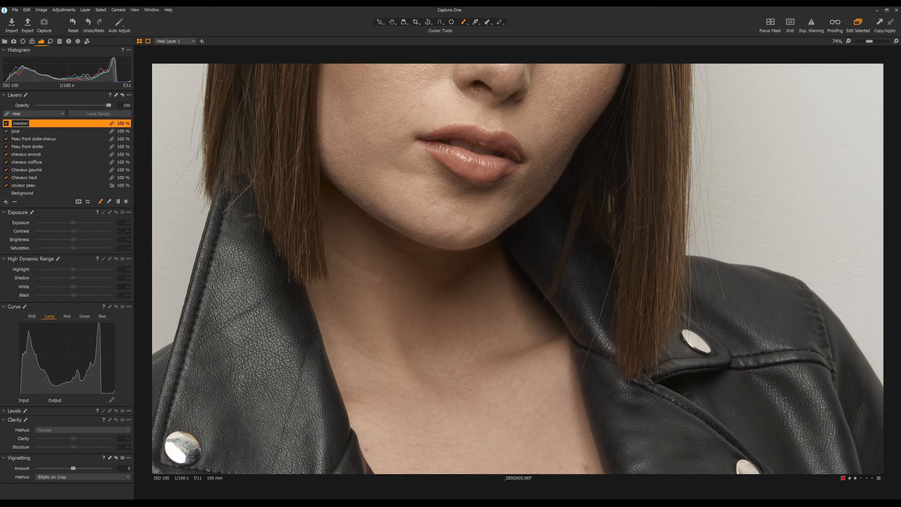
key("Return")
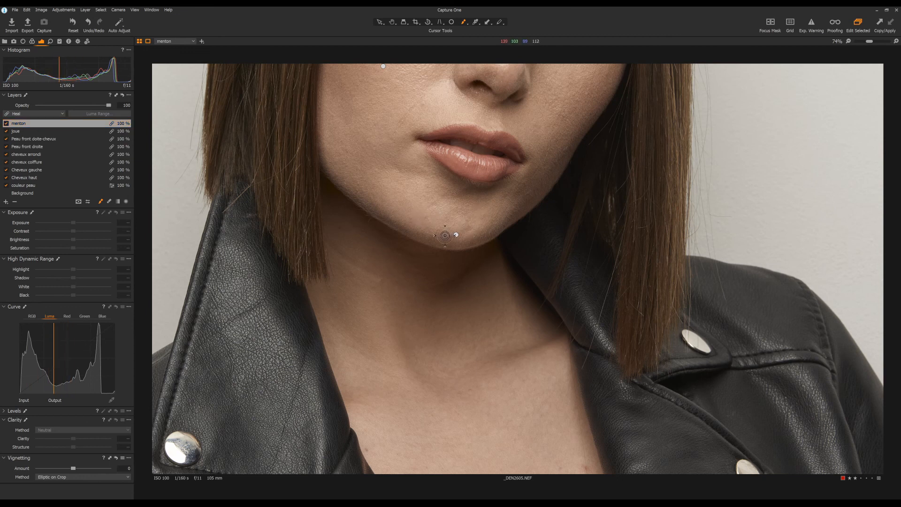
mouse_move(452, 220)
left_mouse_down()
mouse_move(454, 205)
mouse_move(438, 228)
left_mouse_up()
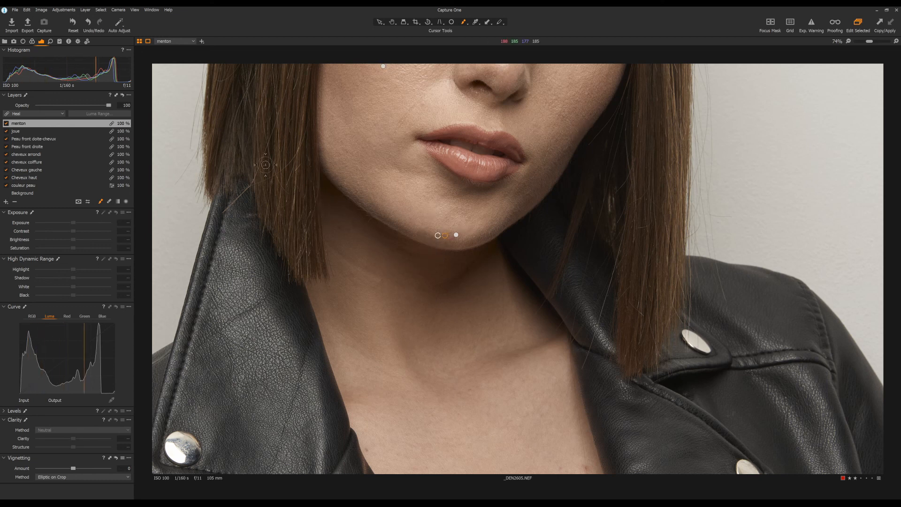
Add a new layer named "poitirne" for the blemishes on the chest.
left_click_drag(869, 42, 863, 43)
left_click_drag(612, 339, 611, 247)
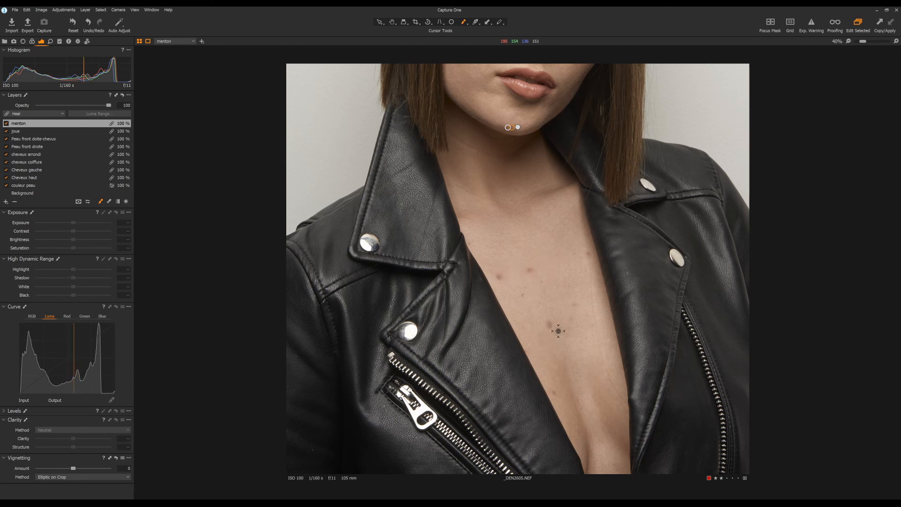
left_click(6, 202)
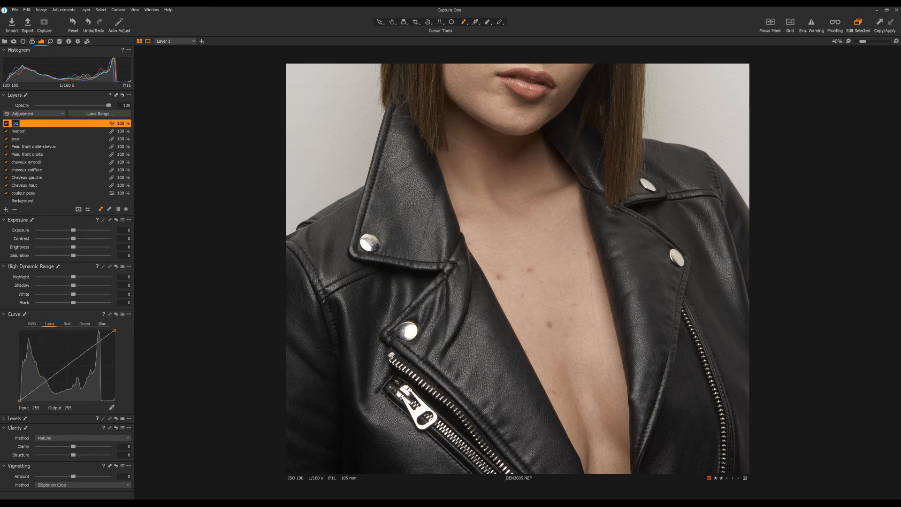
key("Return")
Brush over the chest blemishes, change the layer type to Heal, and move the source point to clean skin close beside them.
left_click_drag(531, 269, 533, 268)
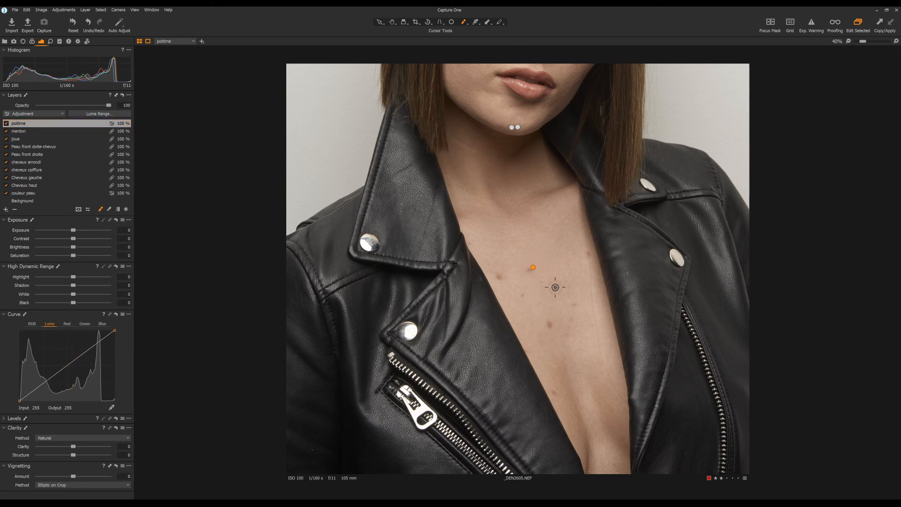
left_click(33, 114)
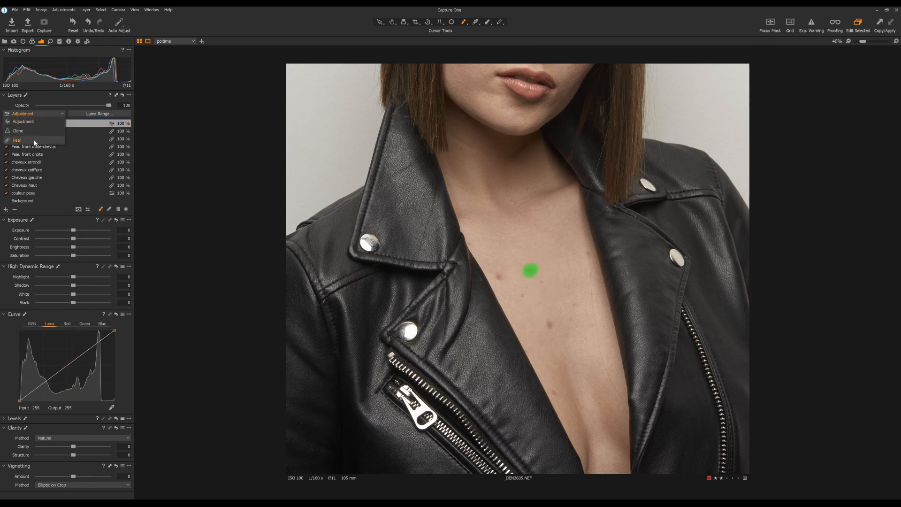
left_click(35, 141)
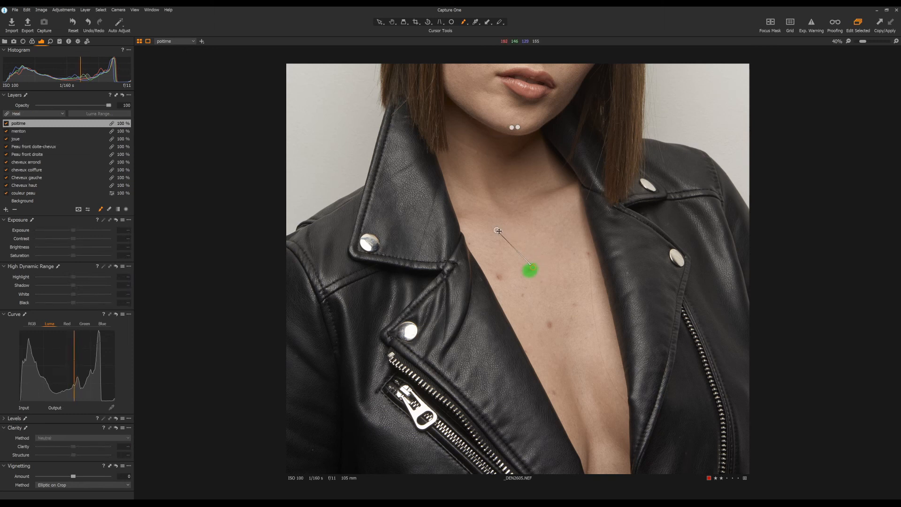
left_click_drag(499, 231, 541, 257)
key("m")
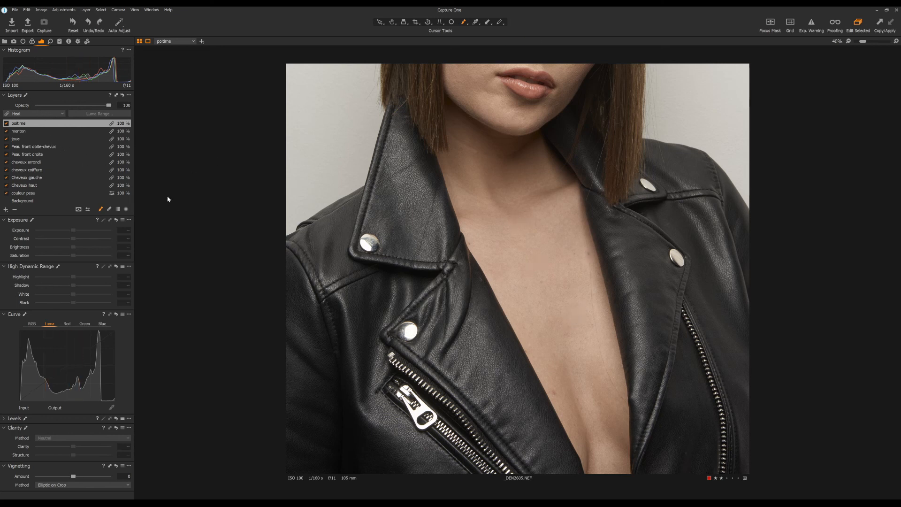
Add another new layer named "poitrine cheveux".
left_click(6, 209)
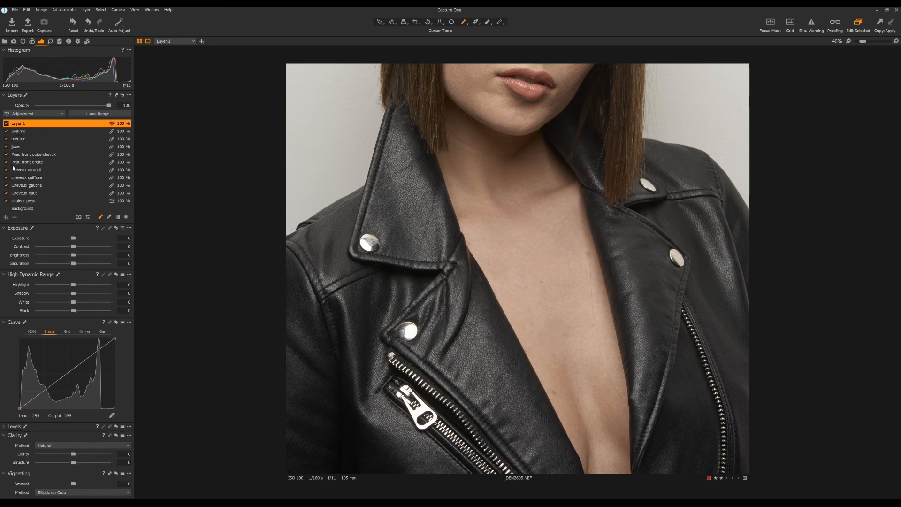
double_click(20, 123)
key("Return")
Brush a long stroke down the chest beside the jacket's zipped lapel, change the layer type to Heal, and review the whole portrait.
left_click_drag(582, 218, 612, 387)
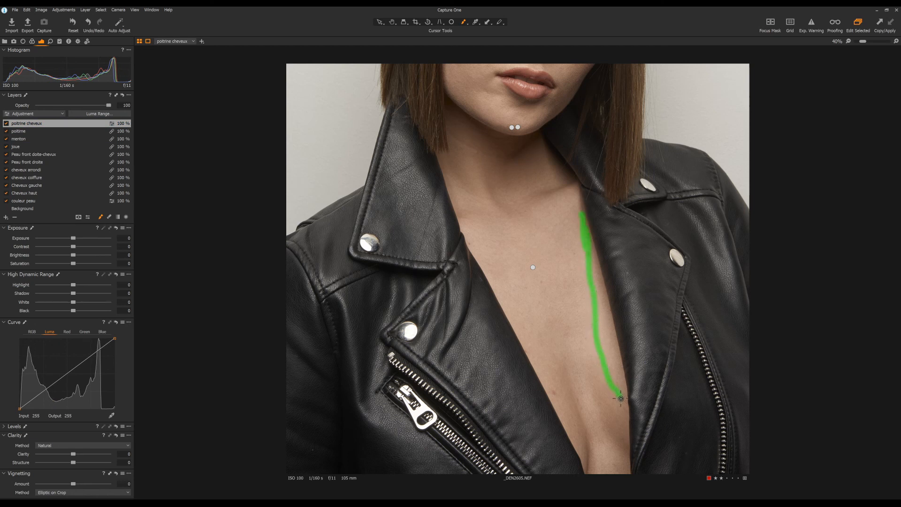
left_click(42, 114)
left_click(40, 140)
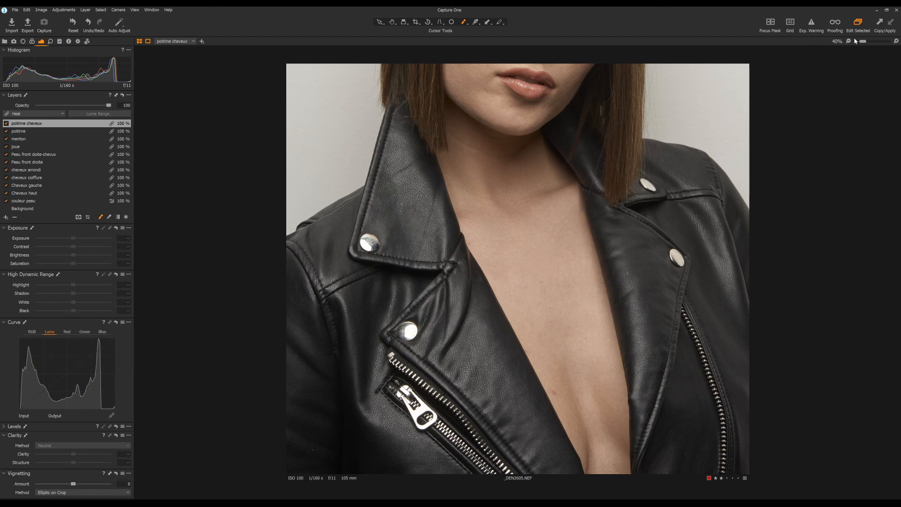
left_click(532, 267)
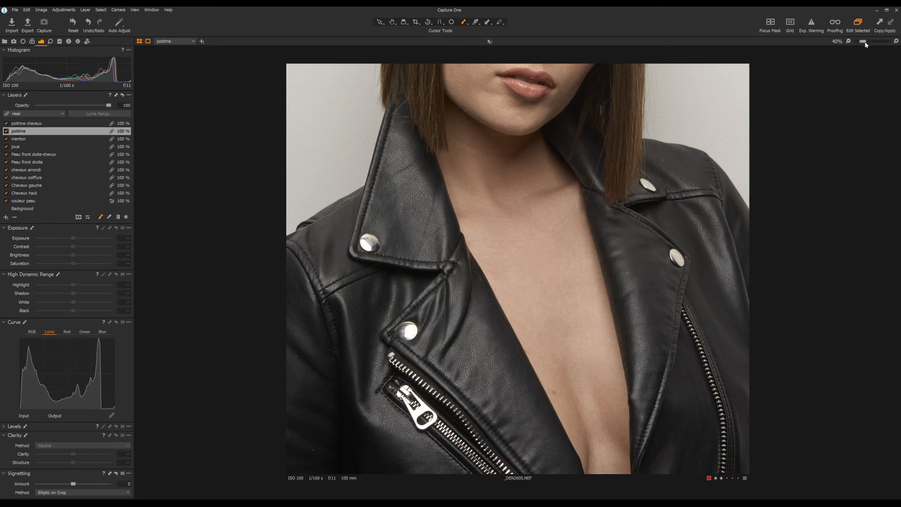
left_click_drag(863, 42, 854, 42)
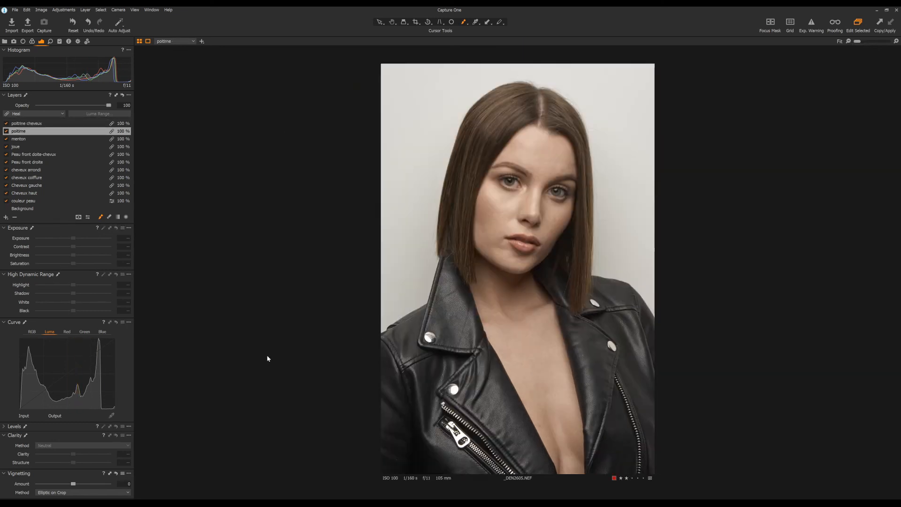